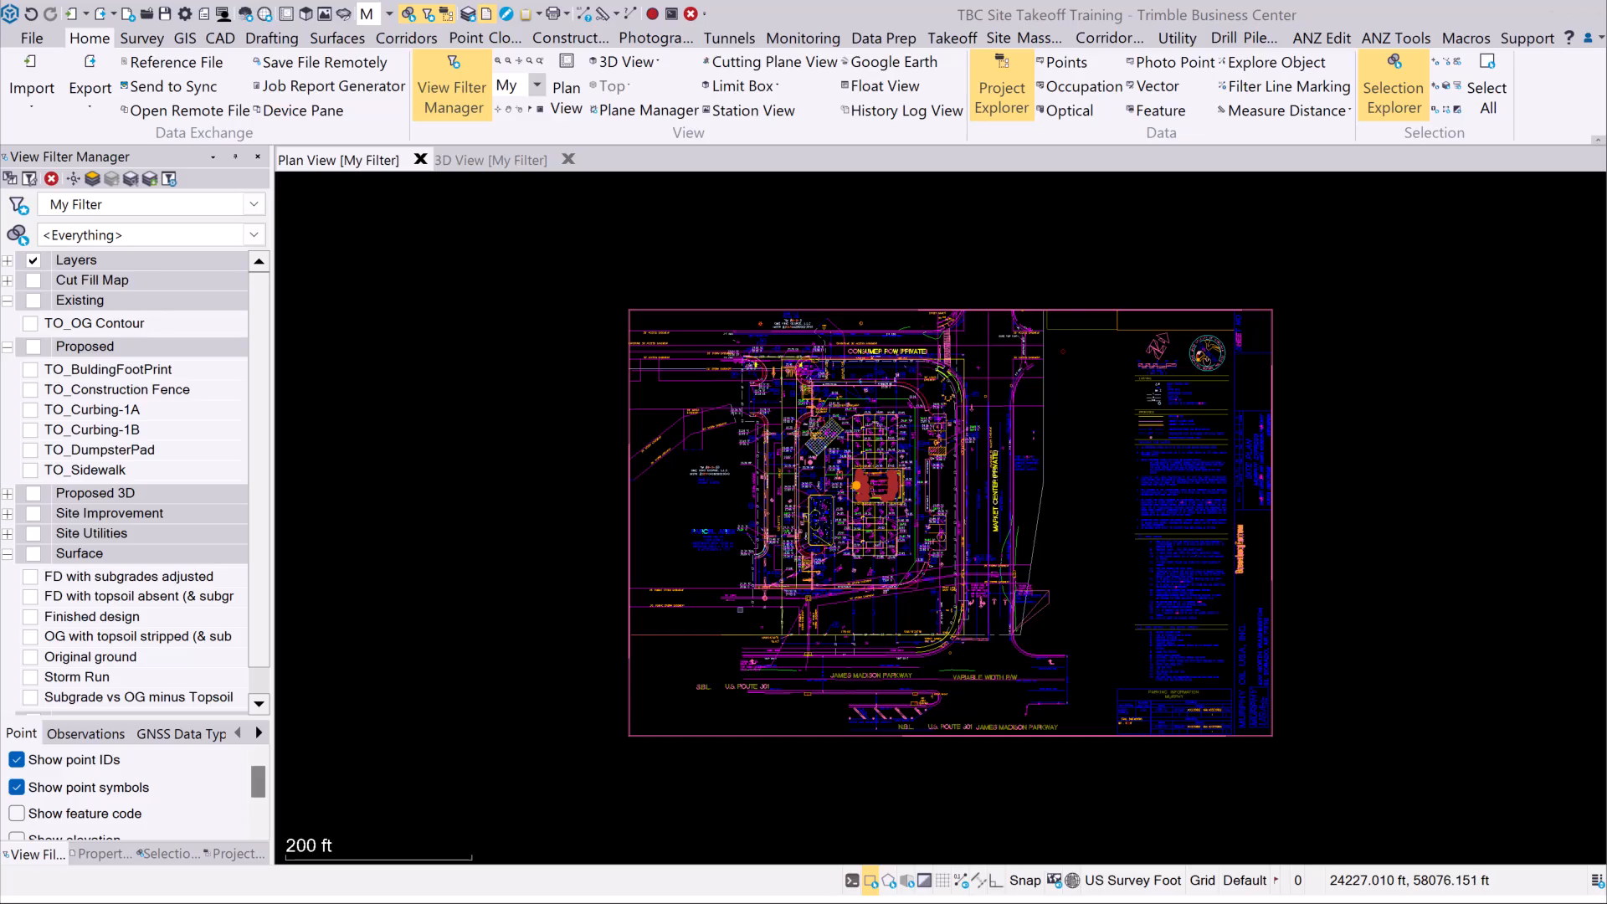
# Step: Convert the site plan linework, excluding the notes column, to linestrings, deleting the existing lines and including arcs and polylines
pyautogui.click(740, 611)
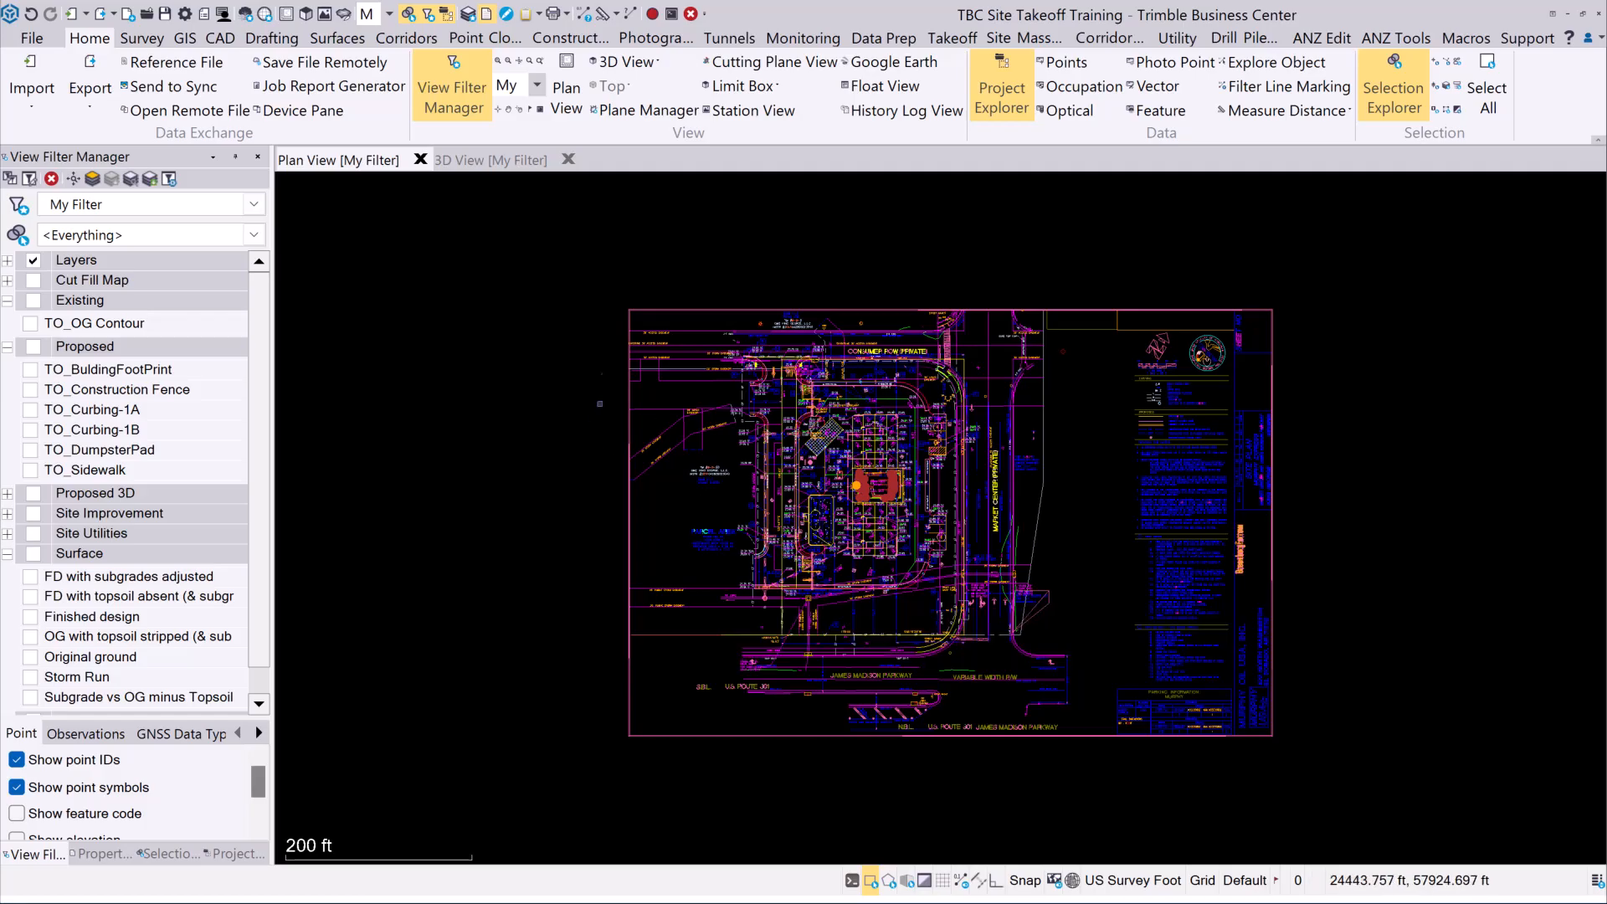
pyautogui.moveTo(606, 294)
pyautogui.mouseDown()
pyautogui.moveTo(1019, 758)
pyautogui.moveTo(1097, 816)
pyautogui.mouseUp()
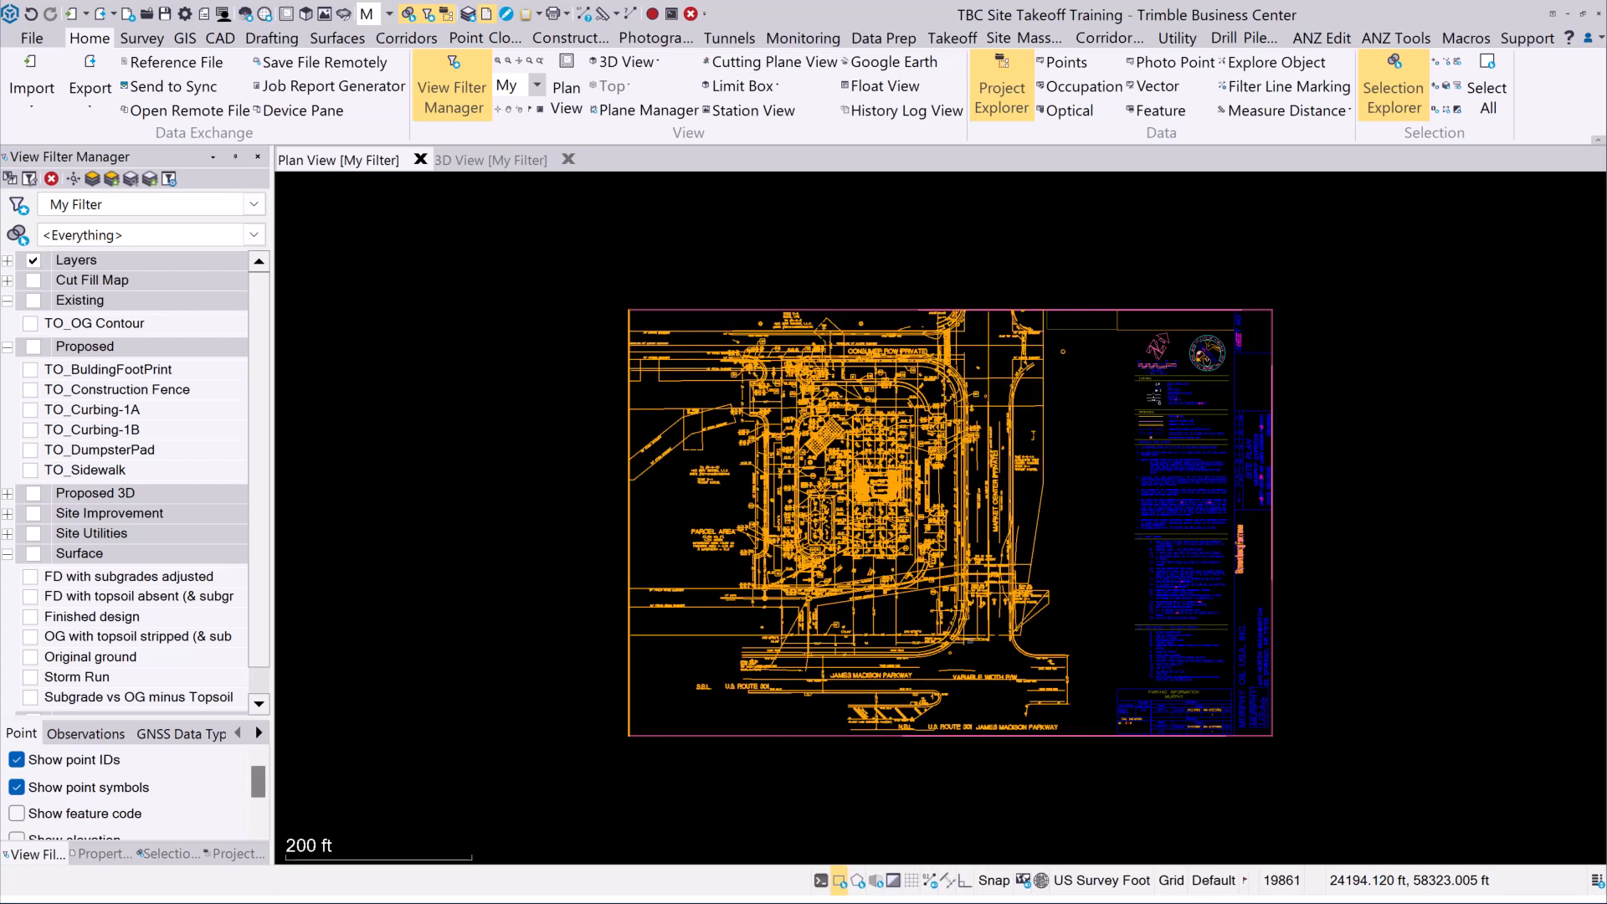
pyautogui.click(1469, 42)
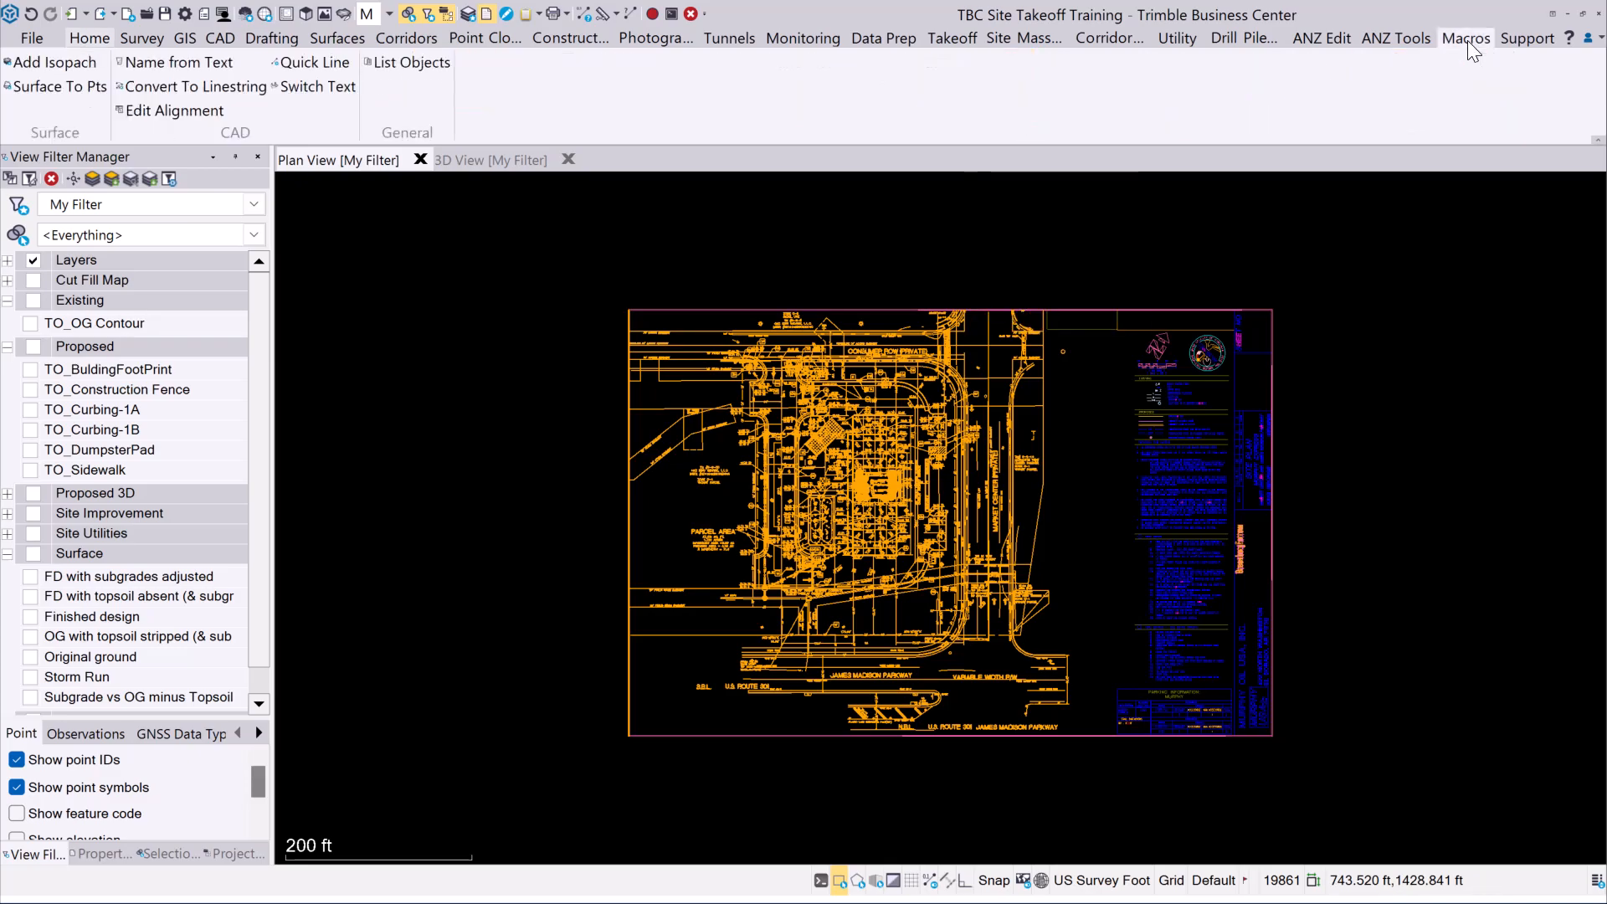
pyautogui.click(159, 87)
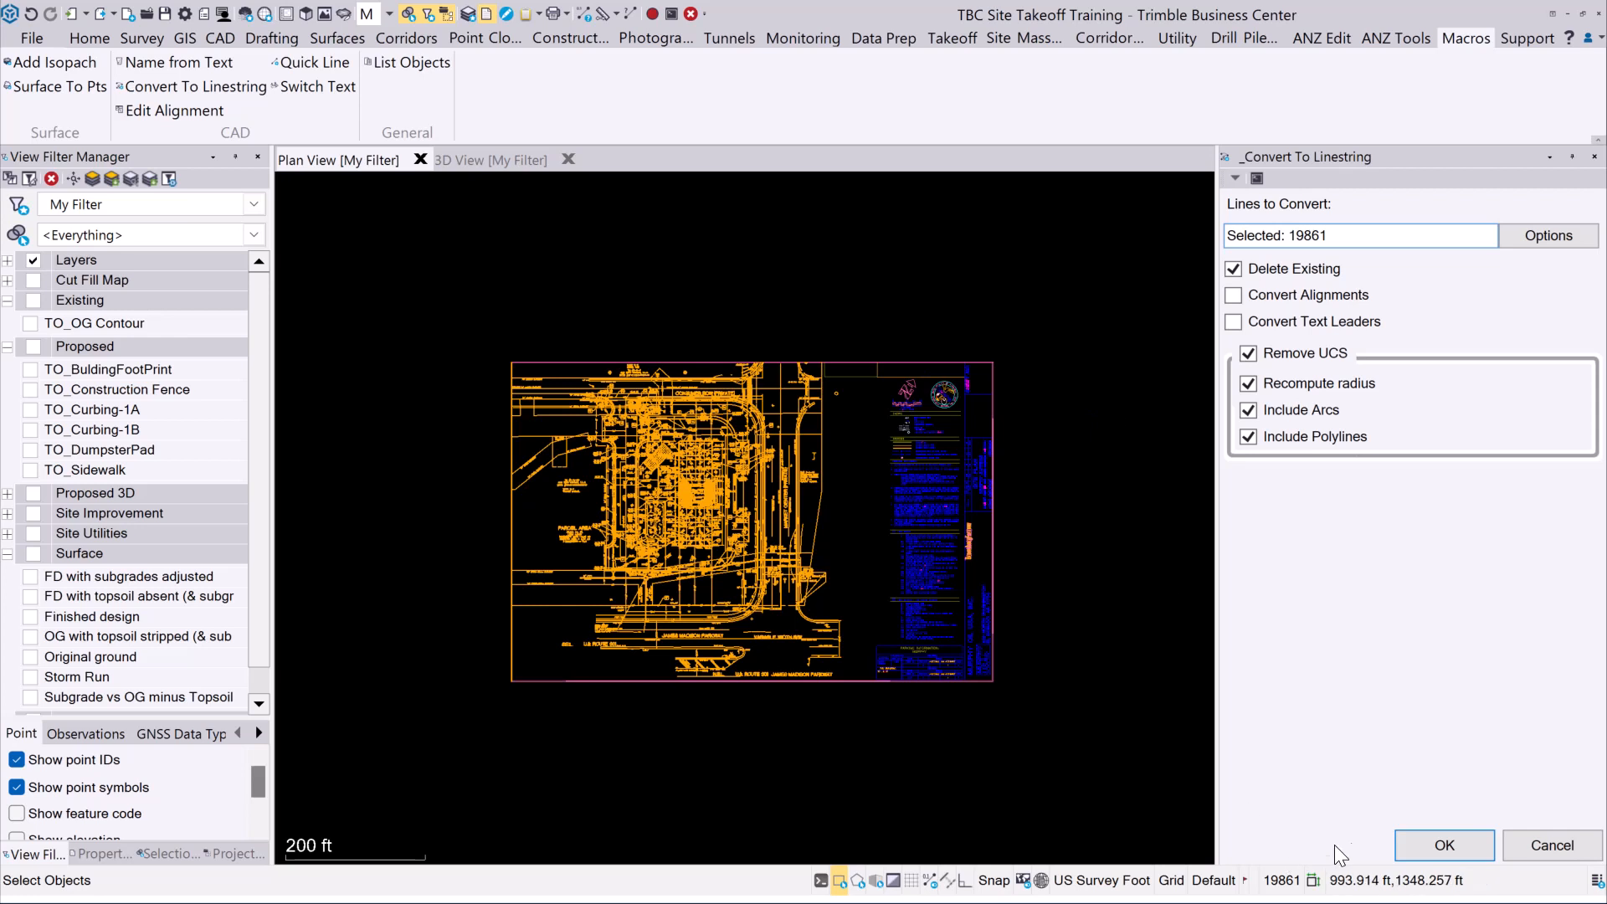
pyautogui.click(1442, 845)
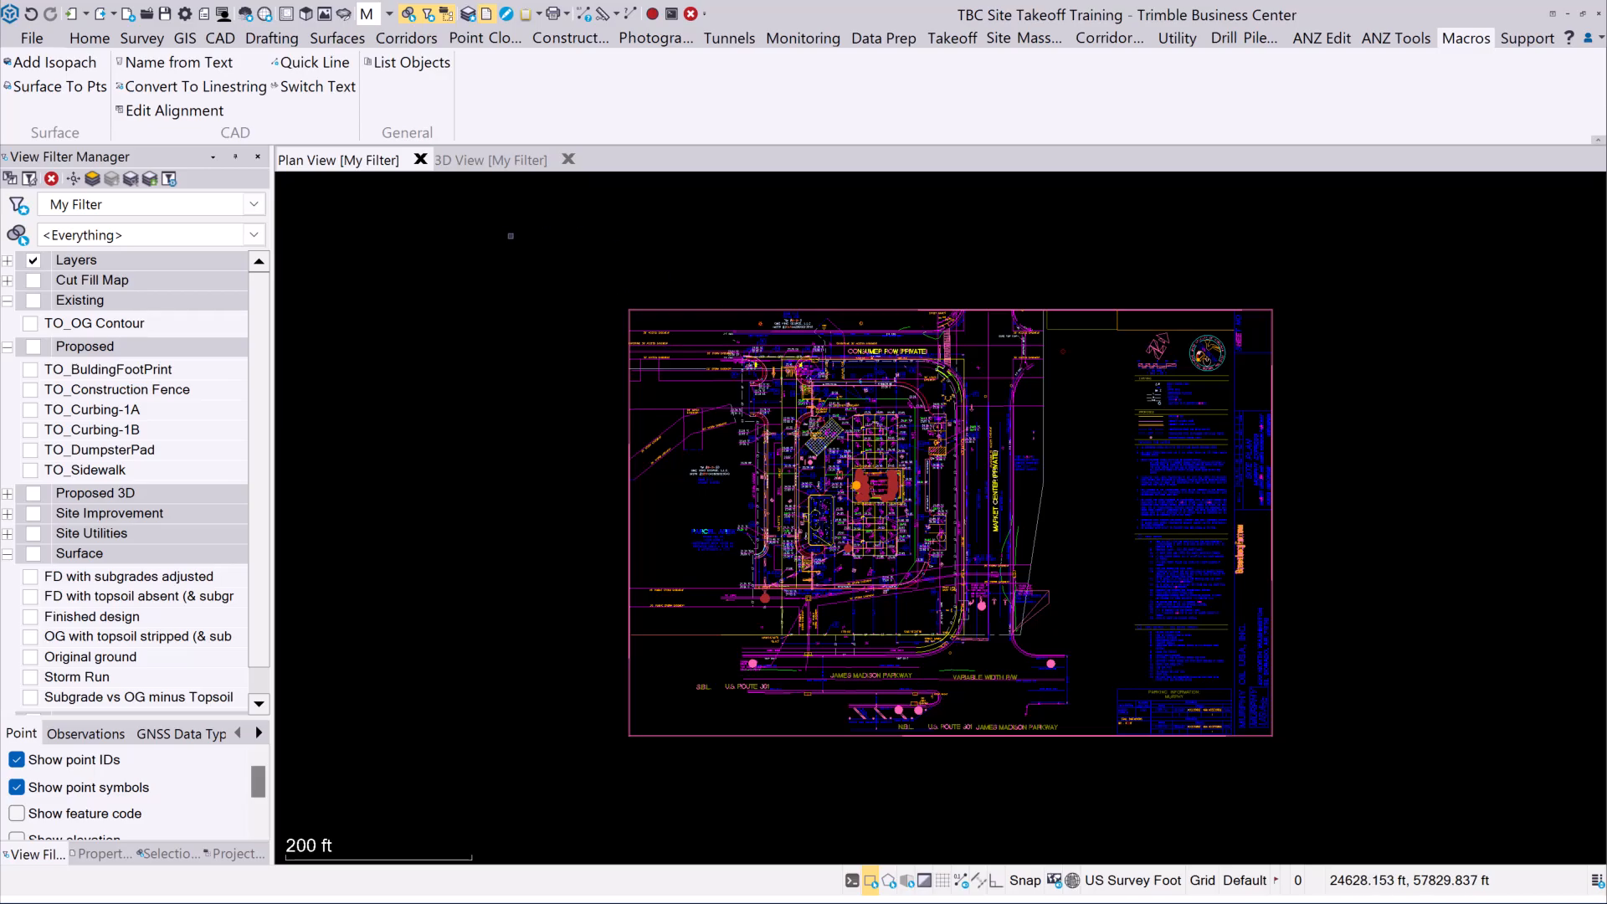
# Step: Set up a CAD export with the DWG exporter, selecting the site plan linework without the notes column as data
pyautogui.click(81, 39)
pyautogui.click(91, 80)
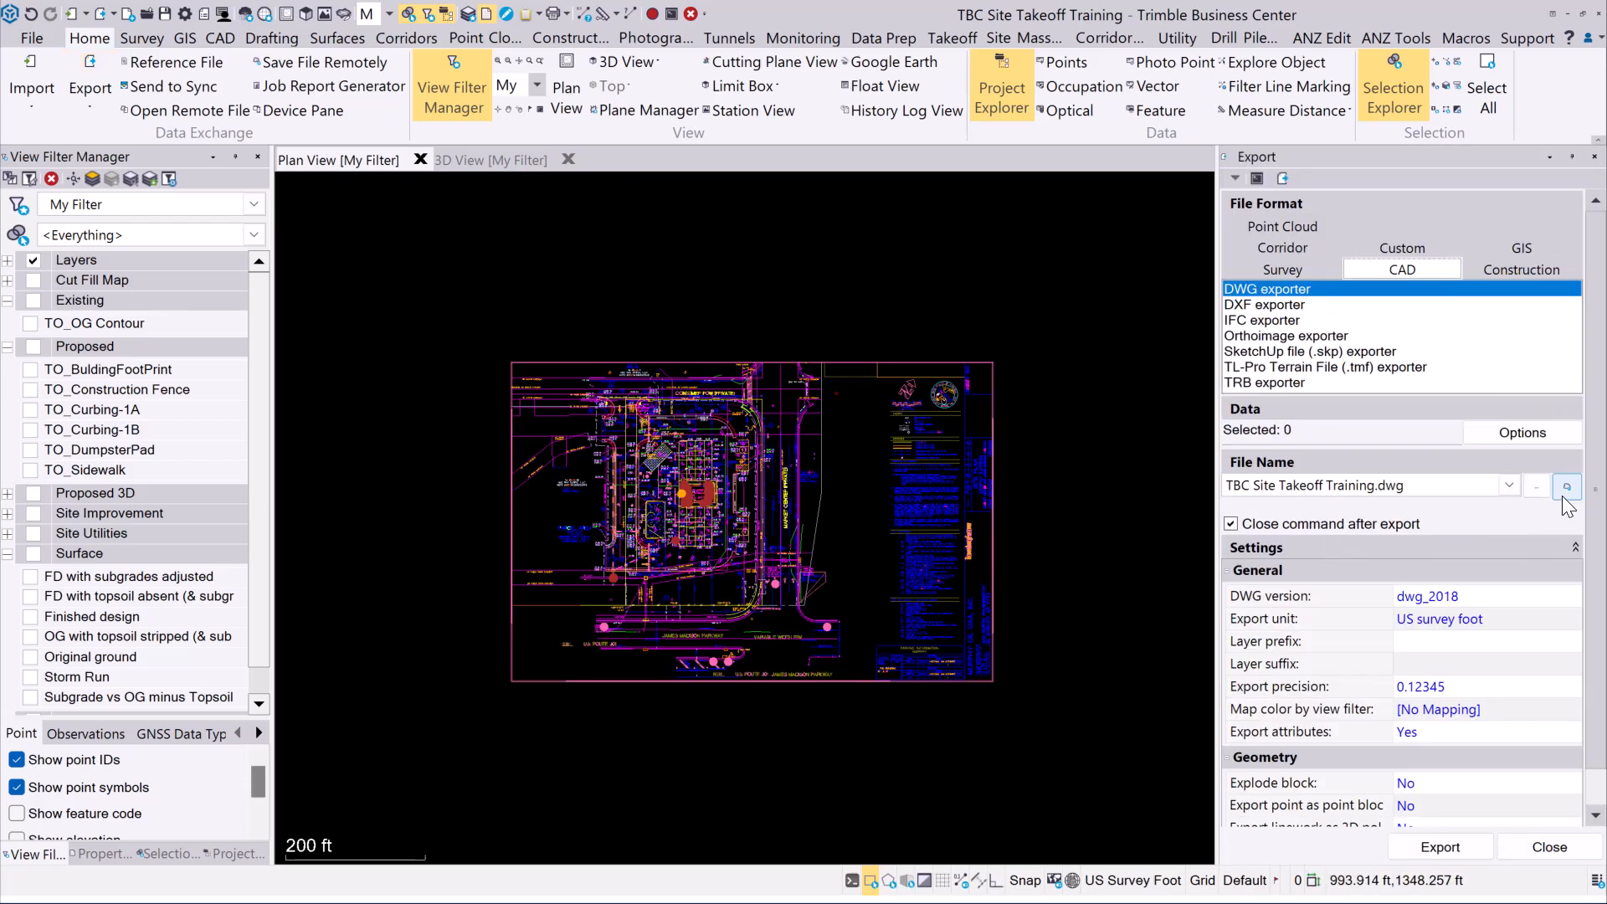
pyautogui.click(1423, 430)
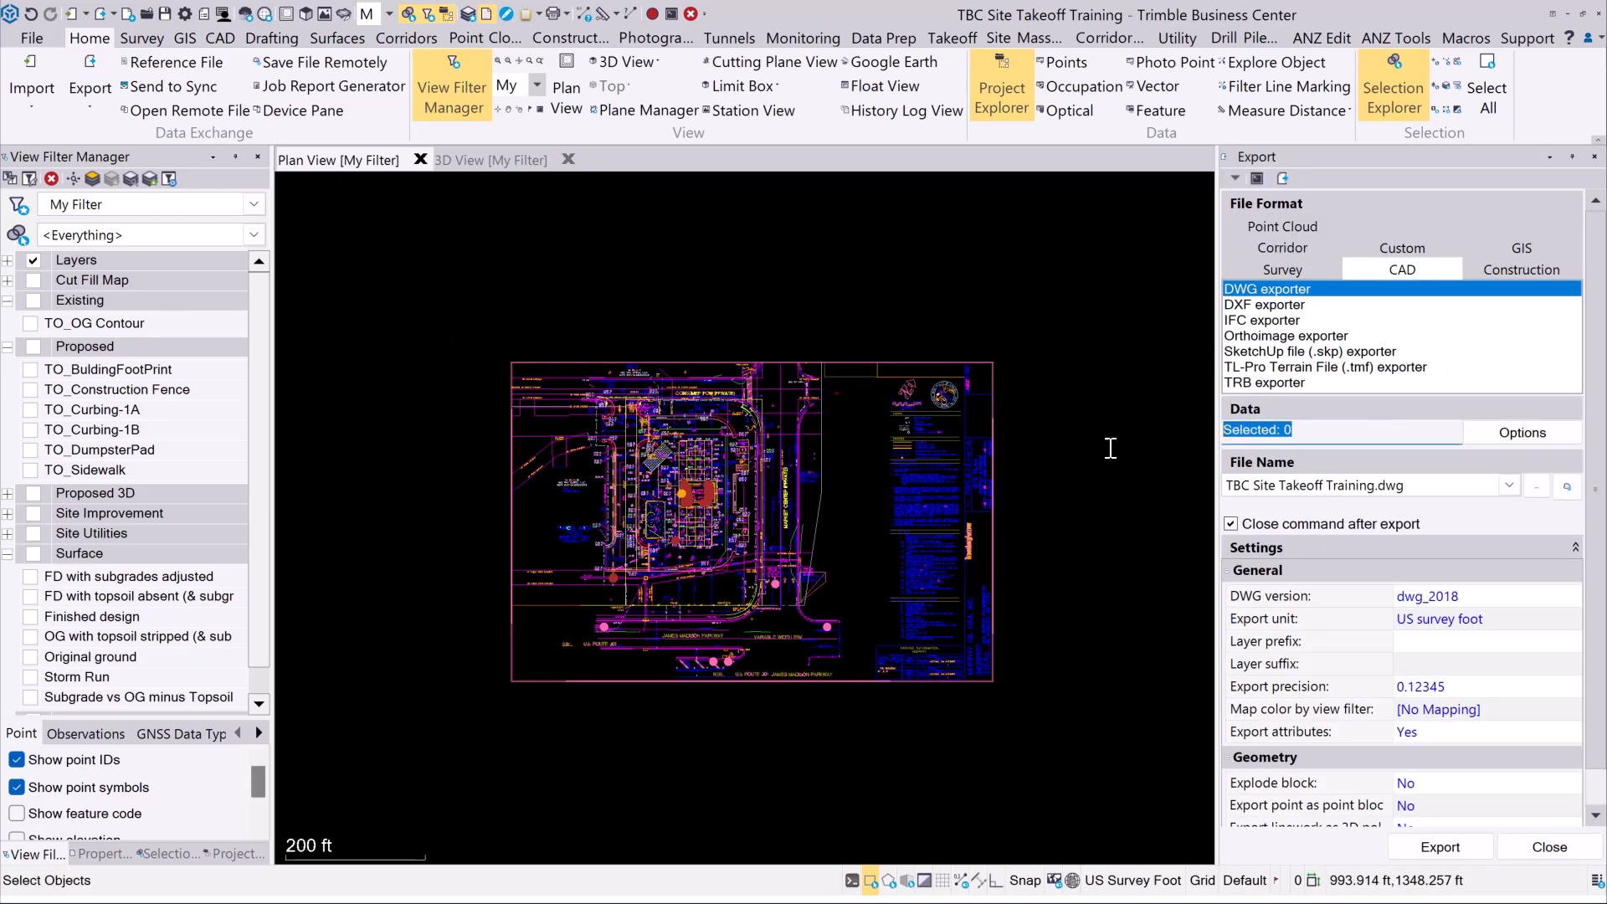
pyautogui.moveTo(488, 337); pyautogui.dragTo(862, 710)
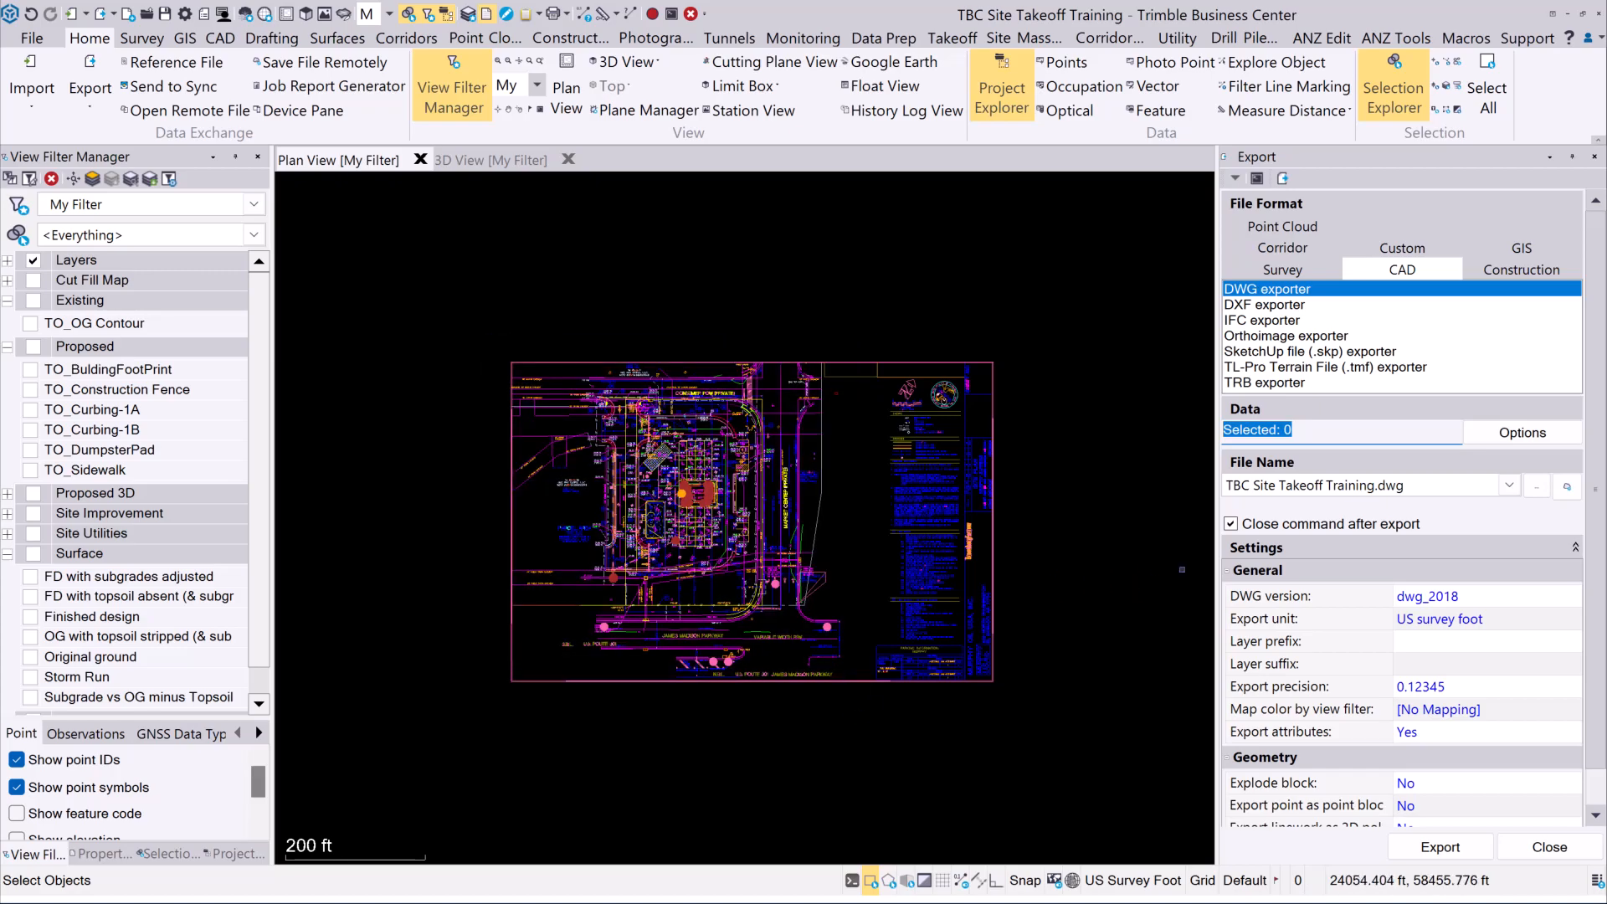
# Step: Name the remote file Convert CAD 2D in the DWG - C3D folder on Trimble Connect and export it
pyautogui.click(1567, 487)
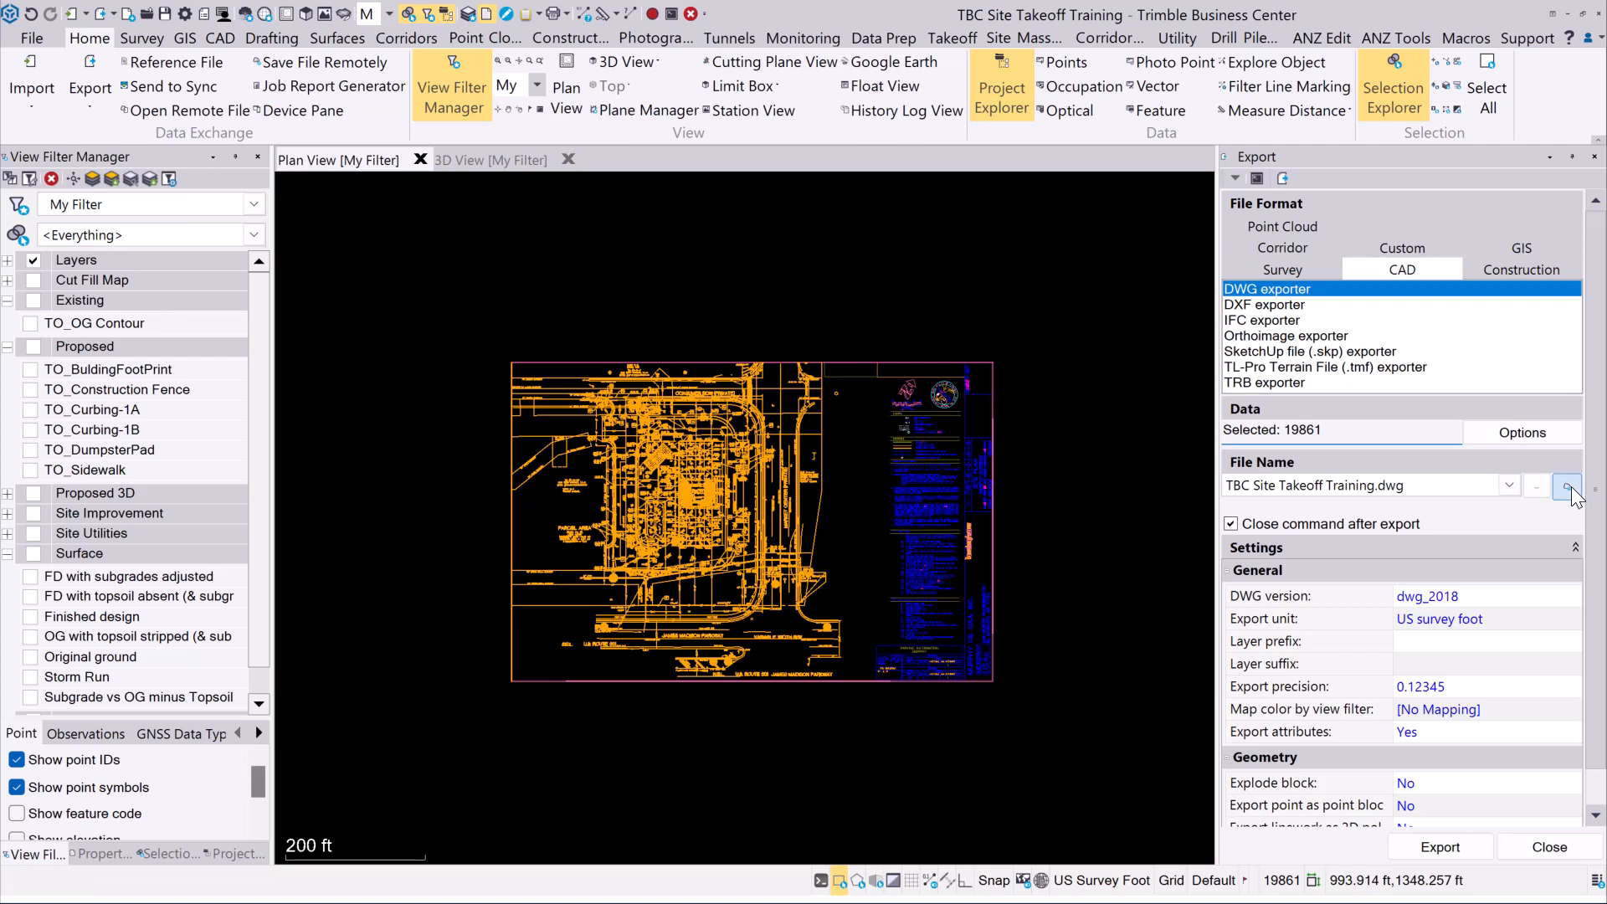
pyautogui.click(472, 470)
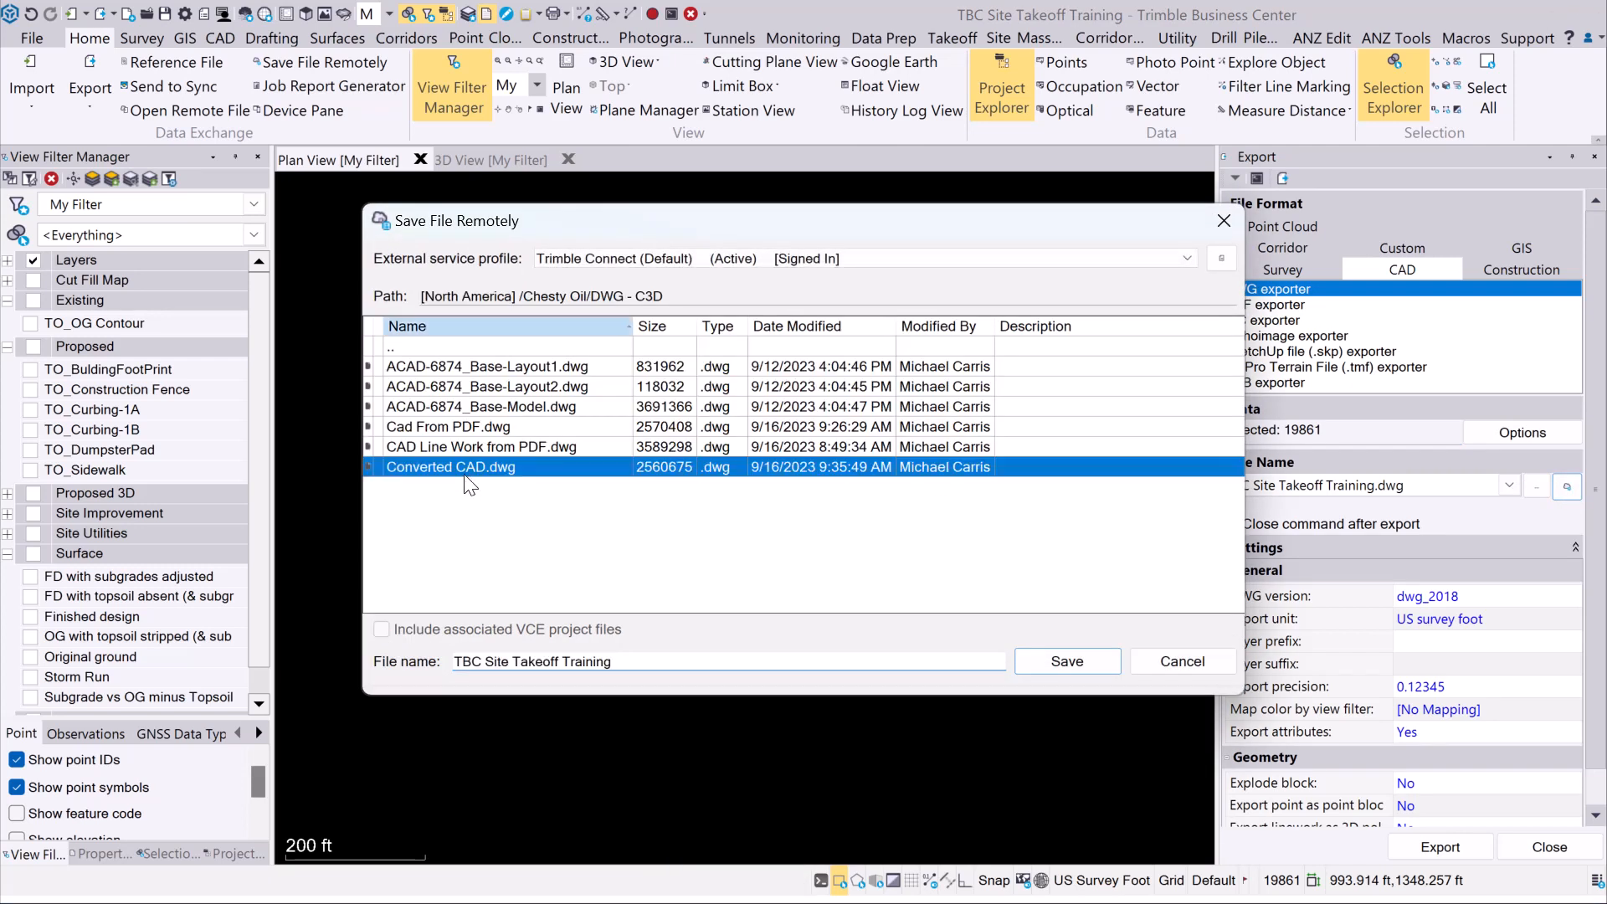
pyautogui.moveTo(616, 661); pyautogui.dragTo(346, 683)
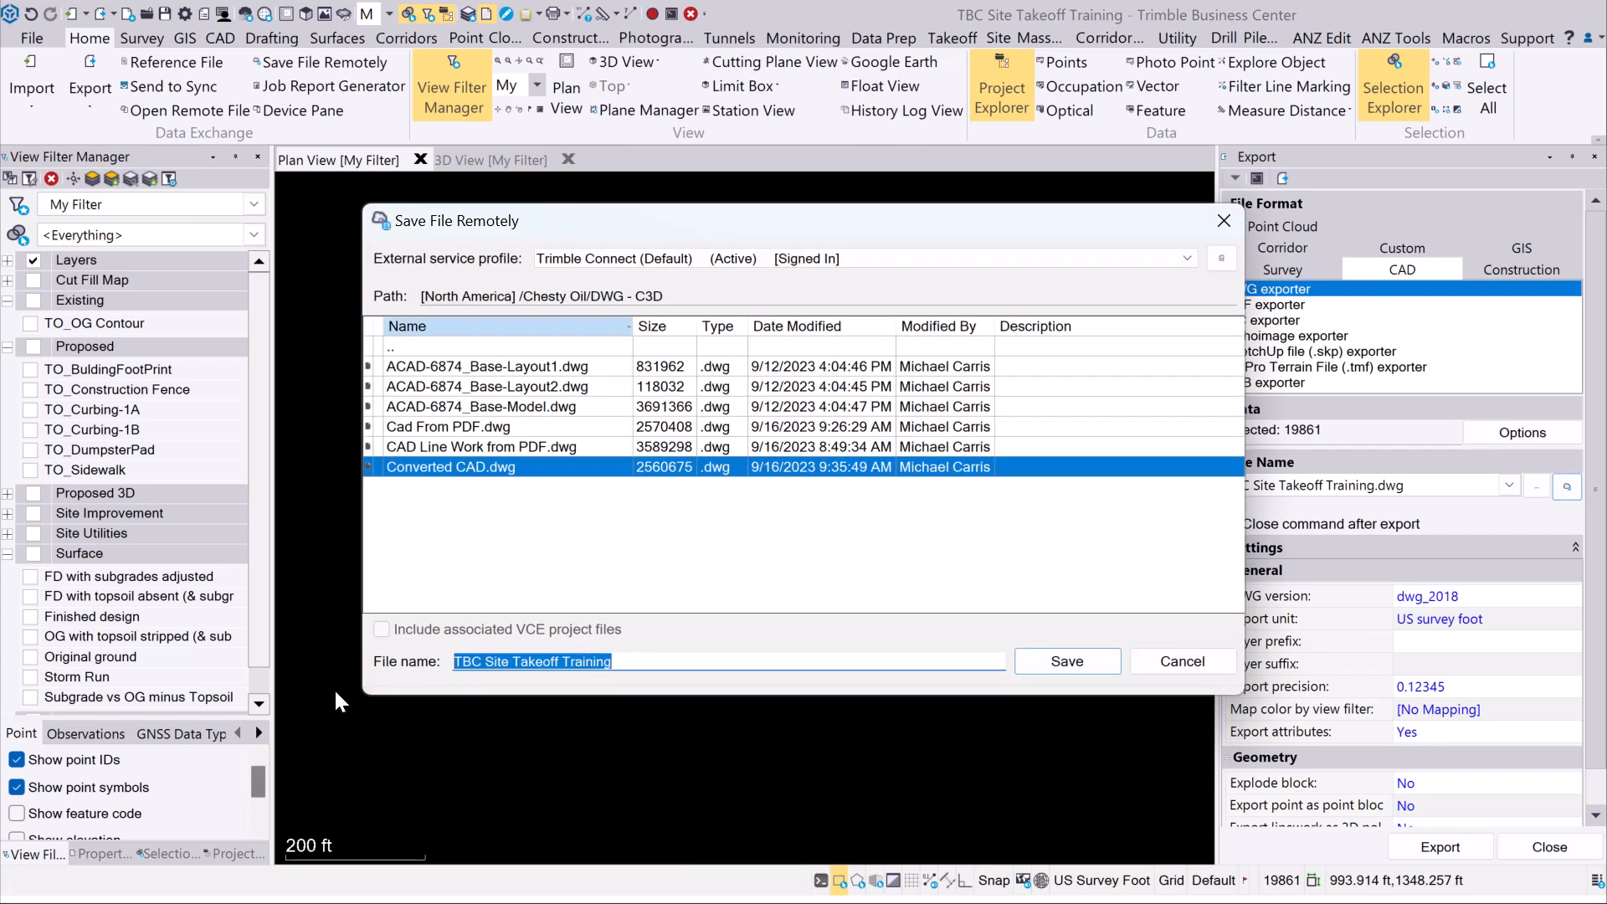
pyautogui.write('Convert CAD 2D')
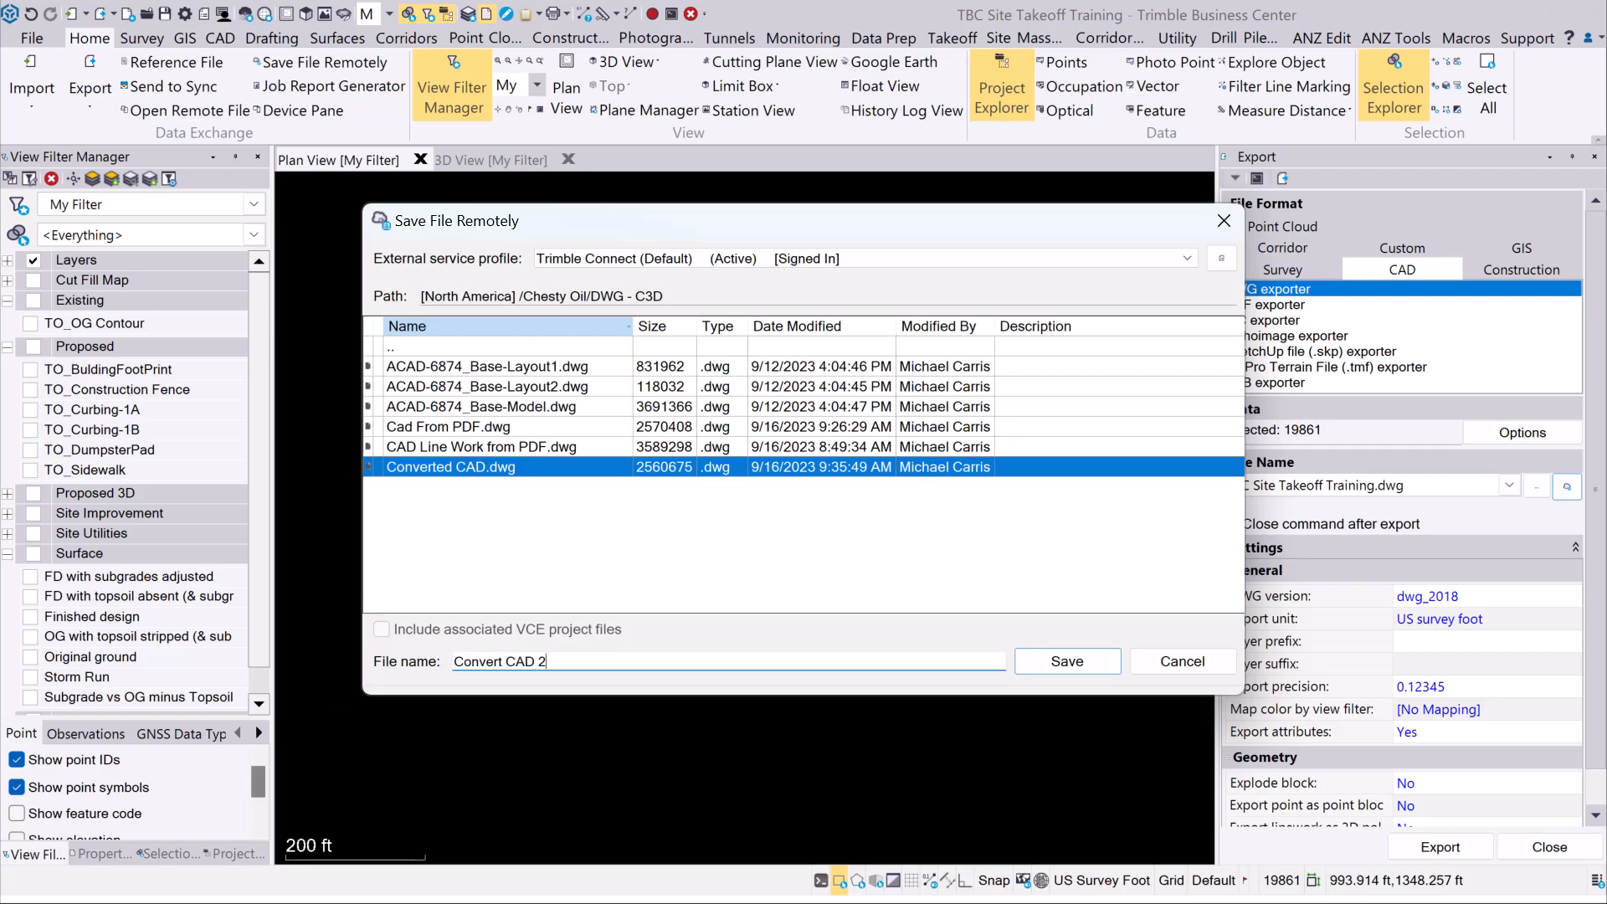
pyautogui.click(1046, 658)
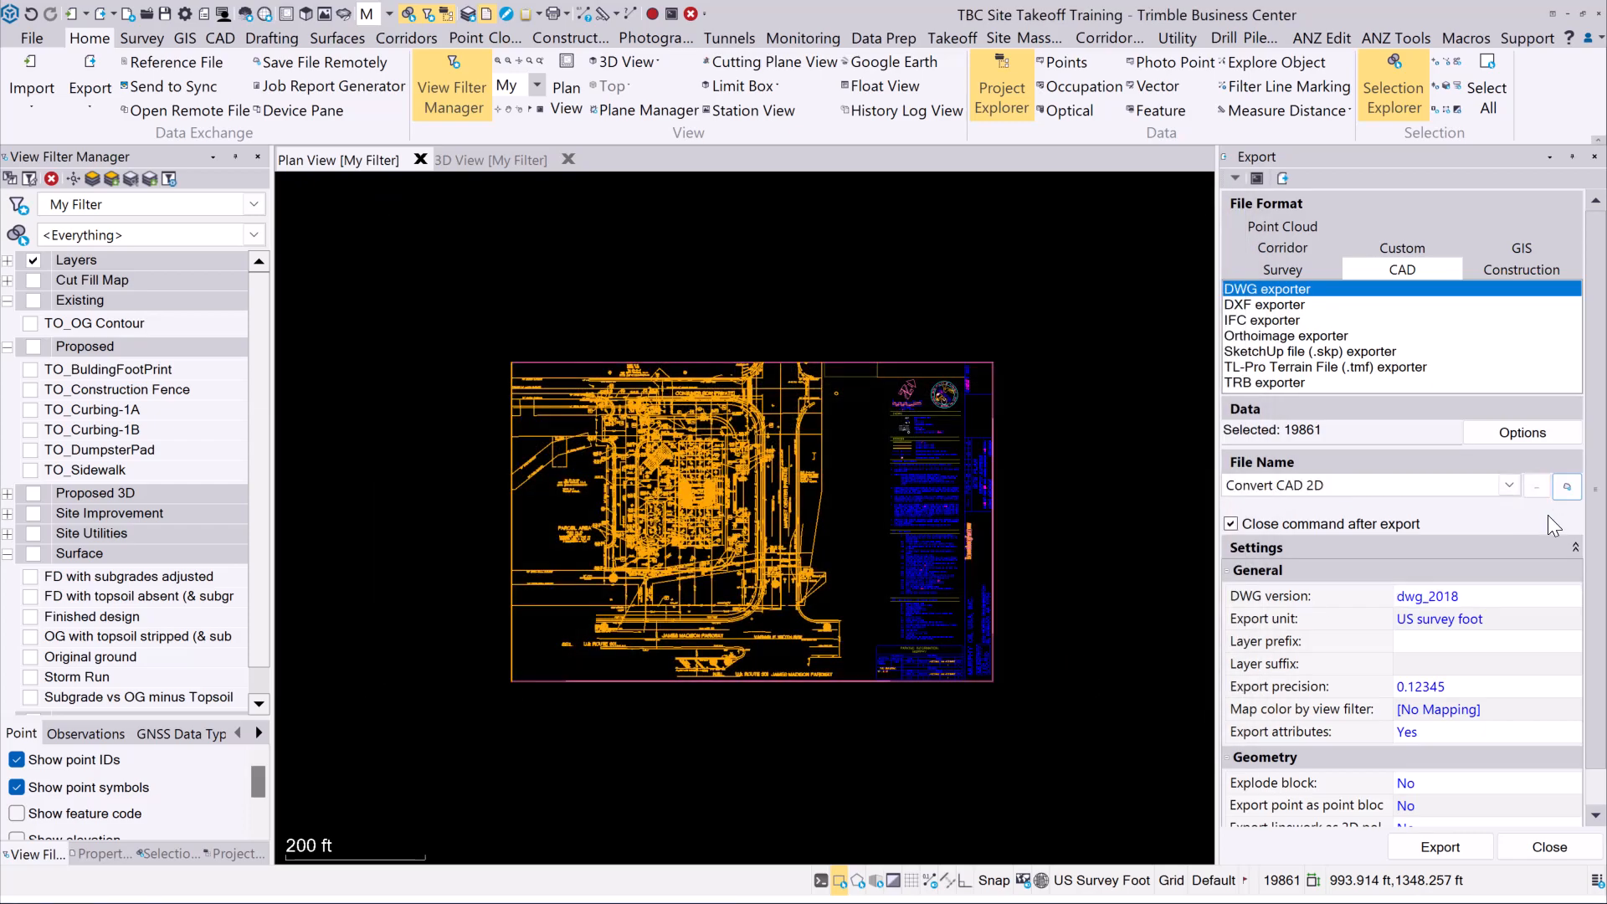
pyautogui.moveTo(1596, 715); pyautogui.dragTo(1596, 730)
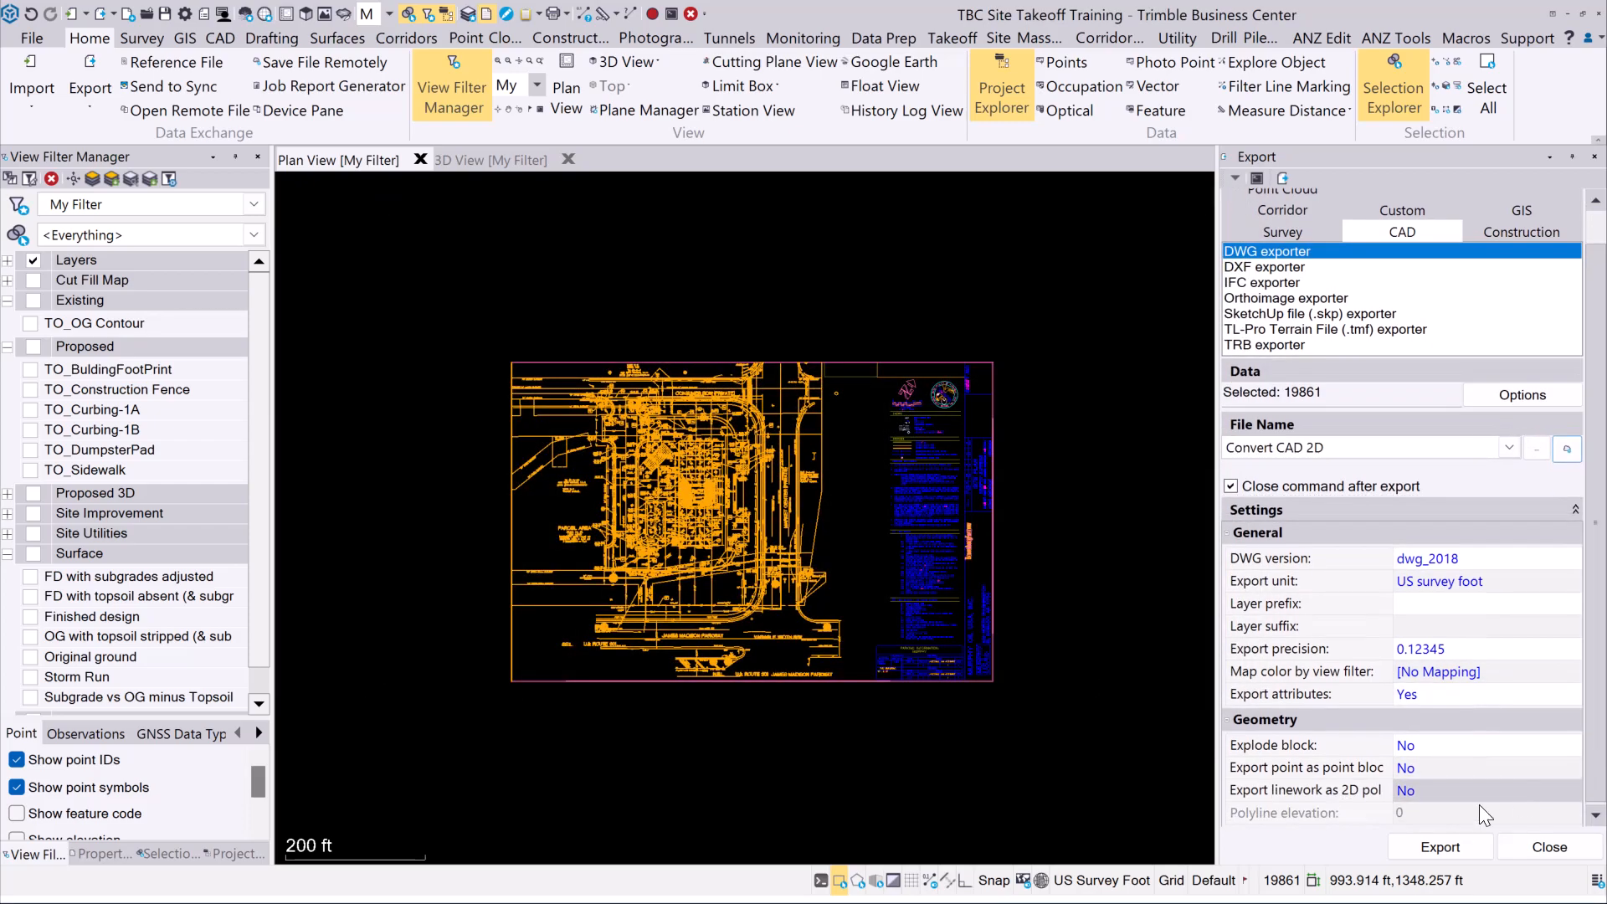
pyautogui.click(1433, 847)
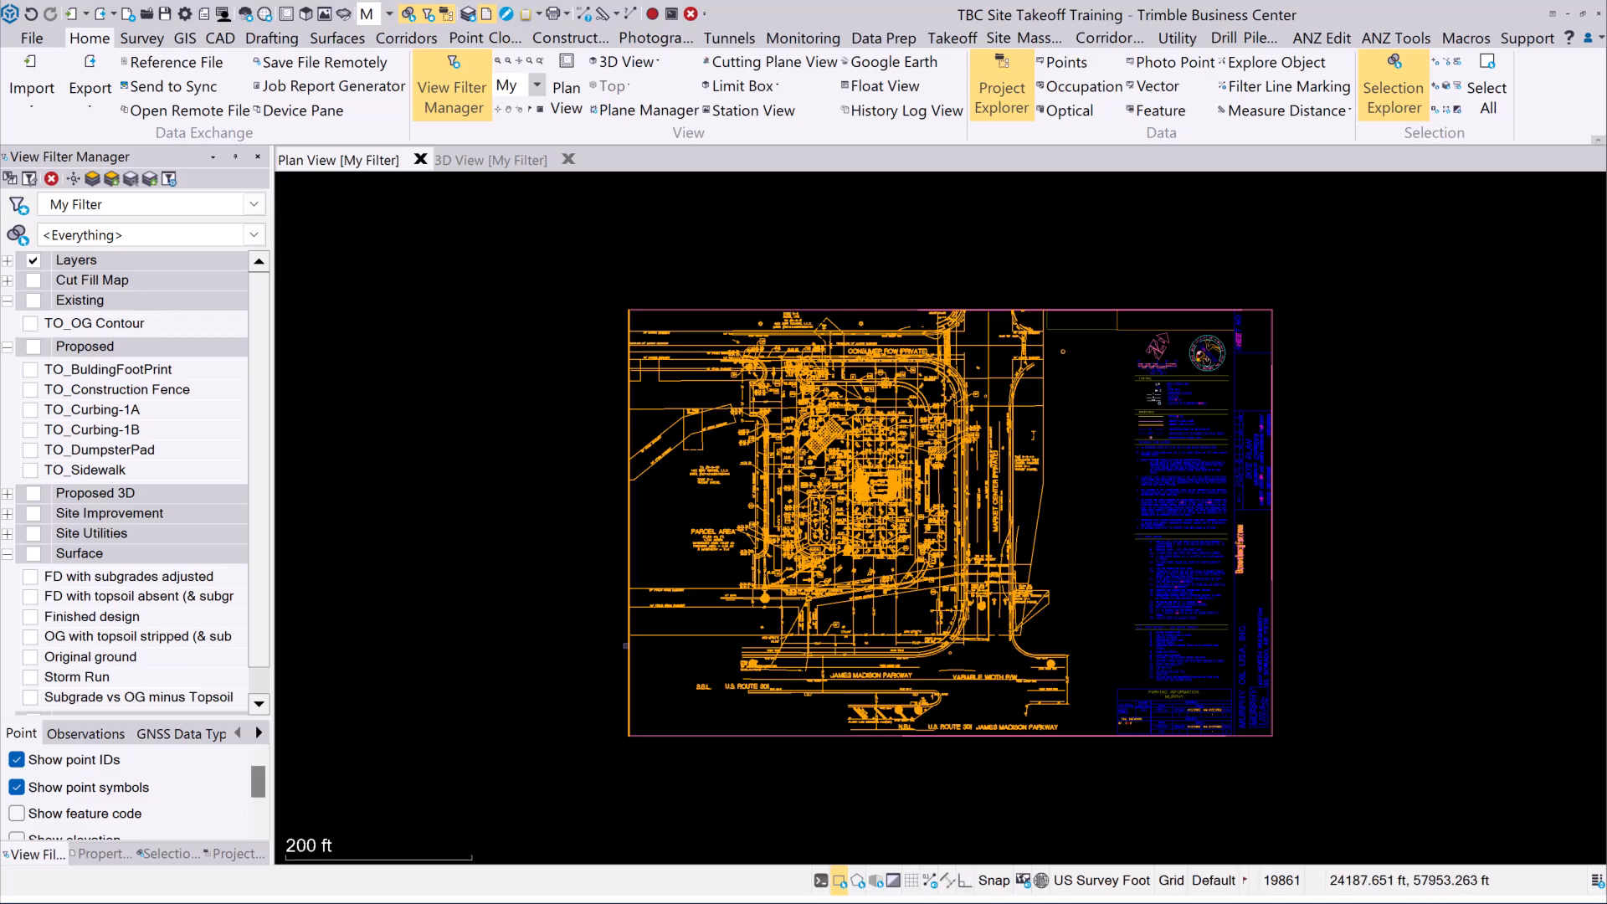
# Step: Switch to Trimble Connect in the browser and refresh the file list of the DWG - C3D folder
pyautogui.moveTo(155, 902)
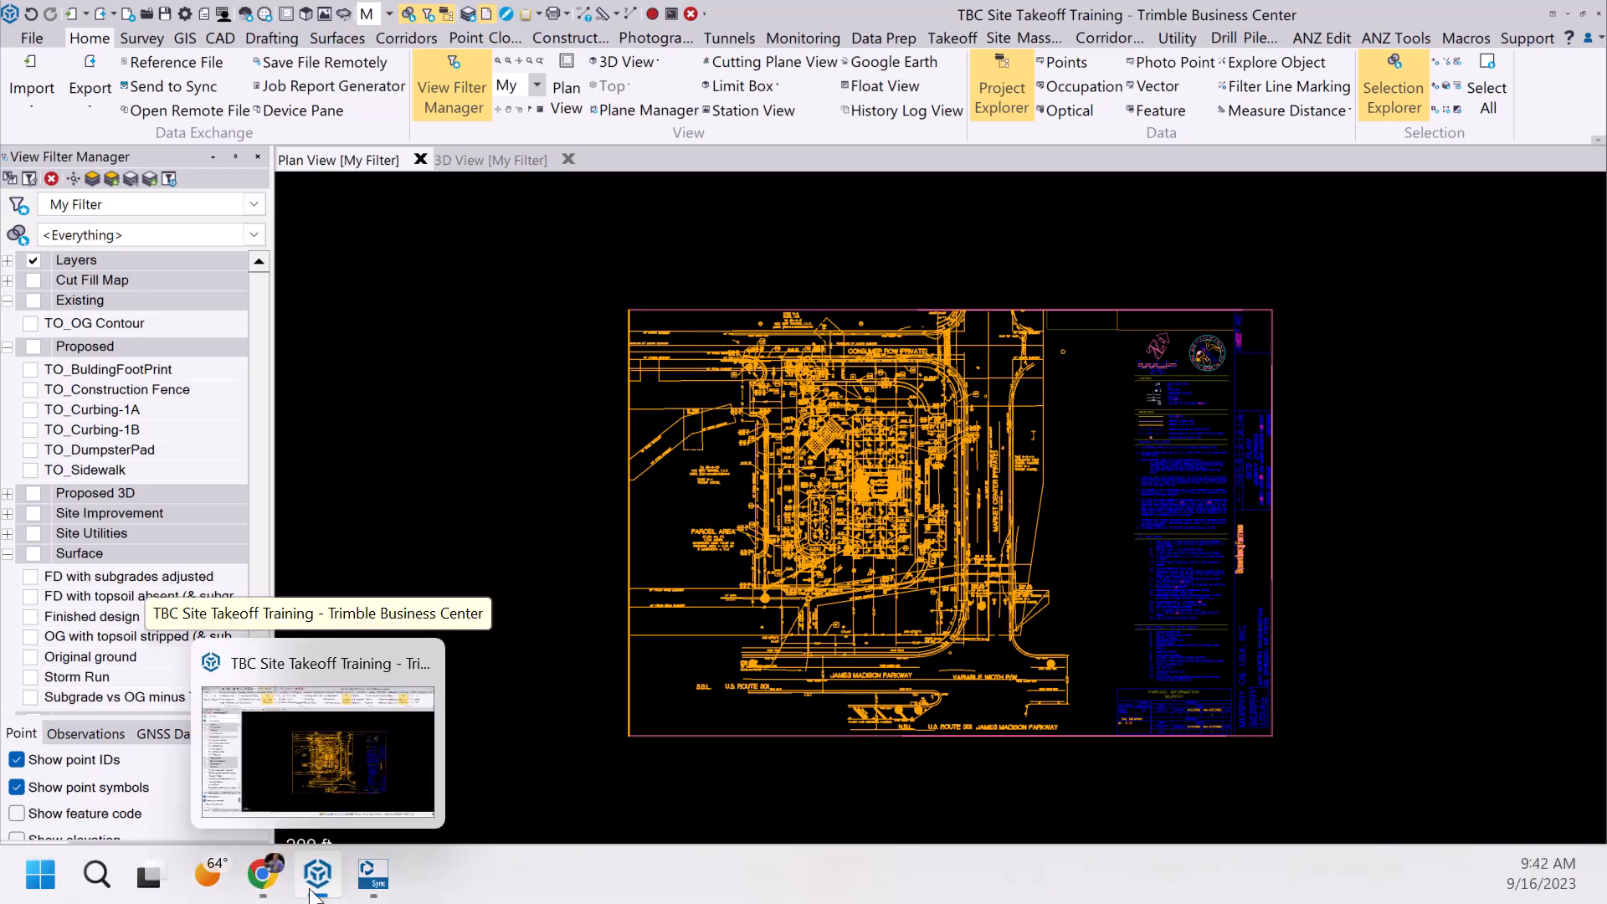
pyautogui.moveTo(264, 874)
pyautogui.click(341, 737)
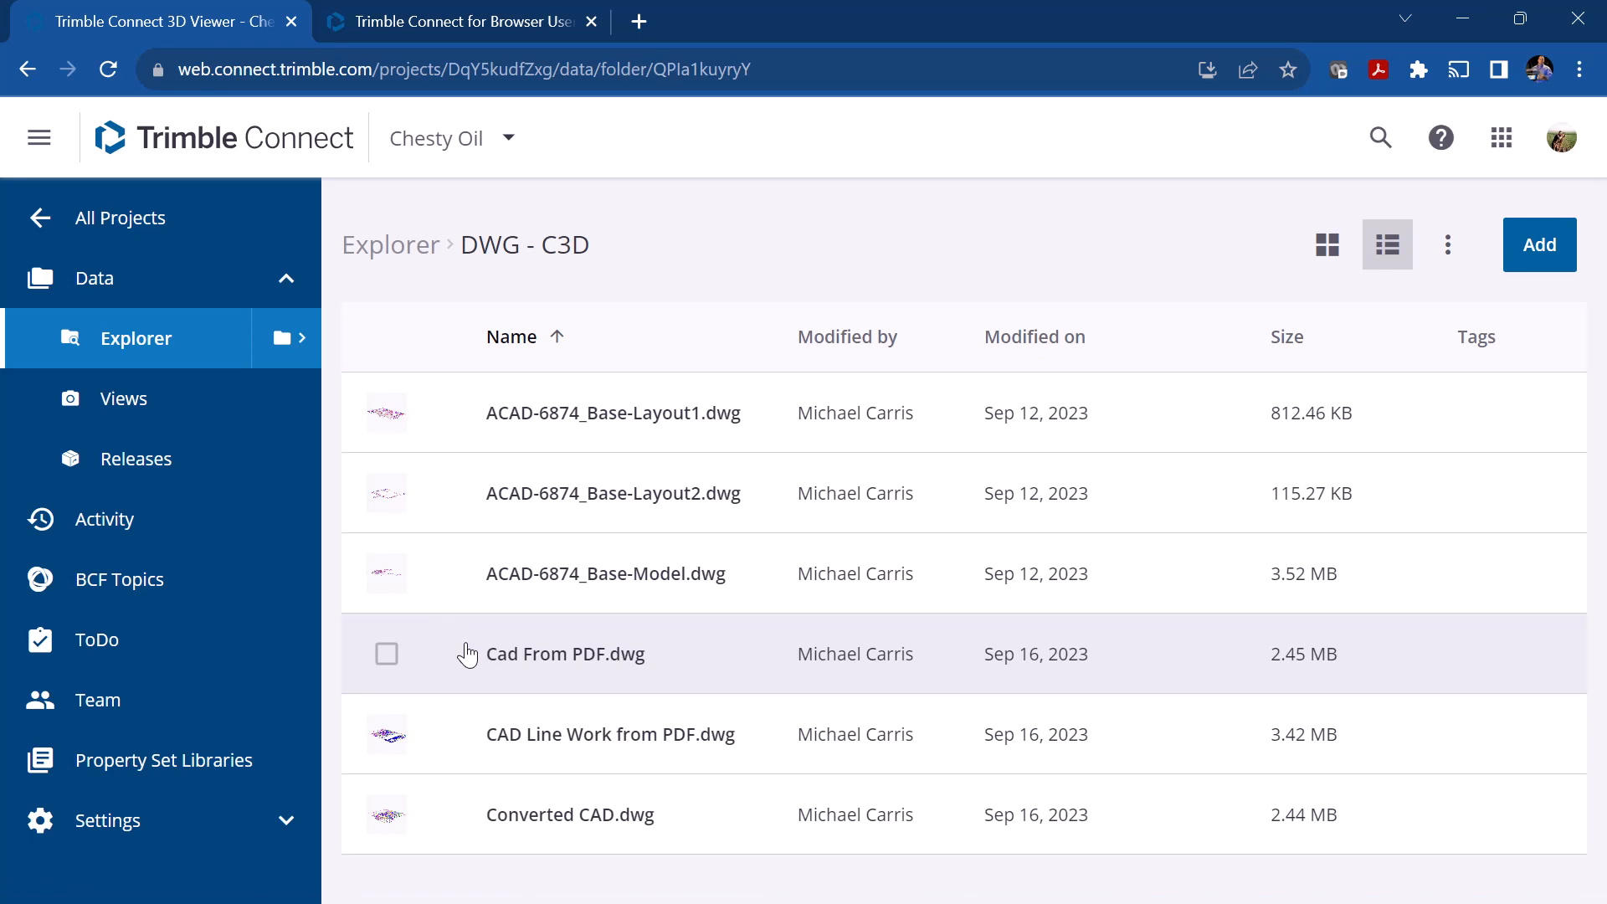
pyautogui.click(131, 220)
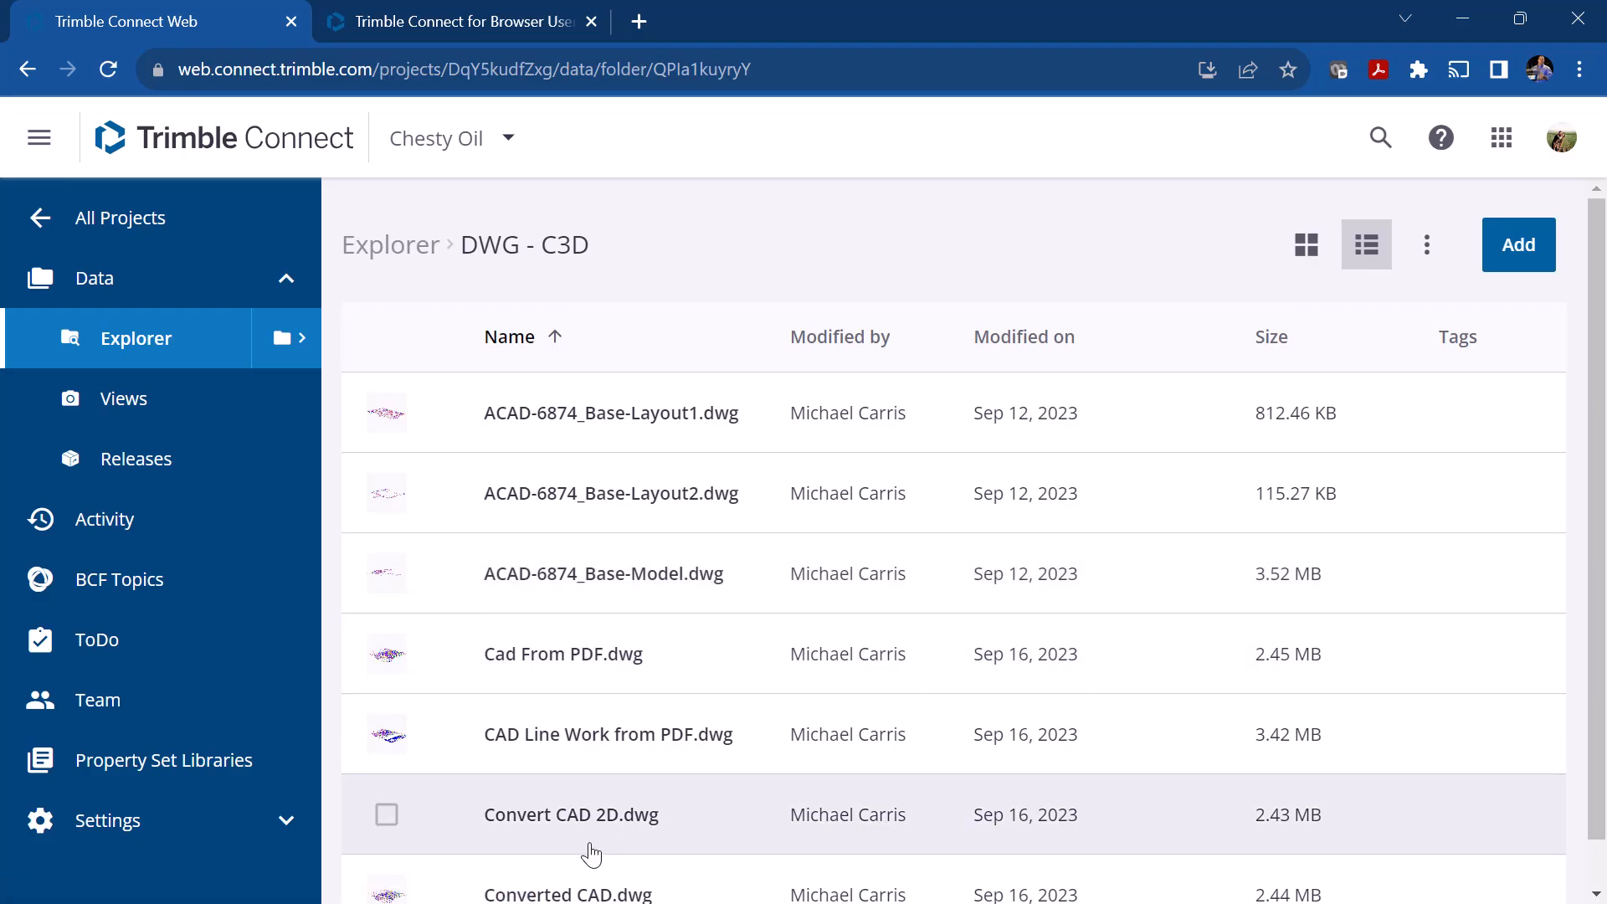
# Step: Select Convert CAD 2D.dwg in the folder and open it in the 3D Viewer
pyautogui.scroll(-1, 591, 854)
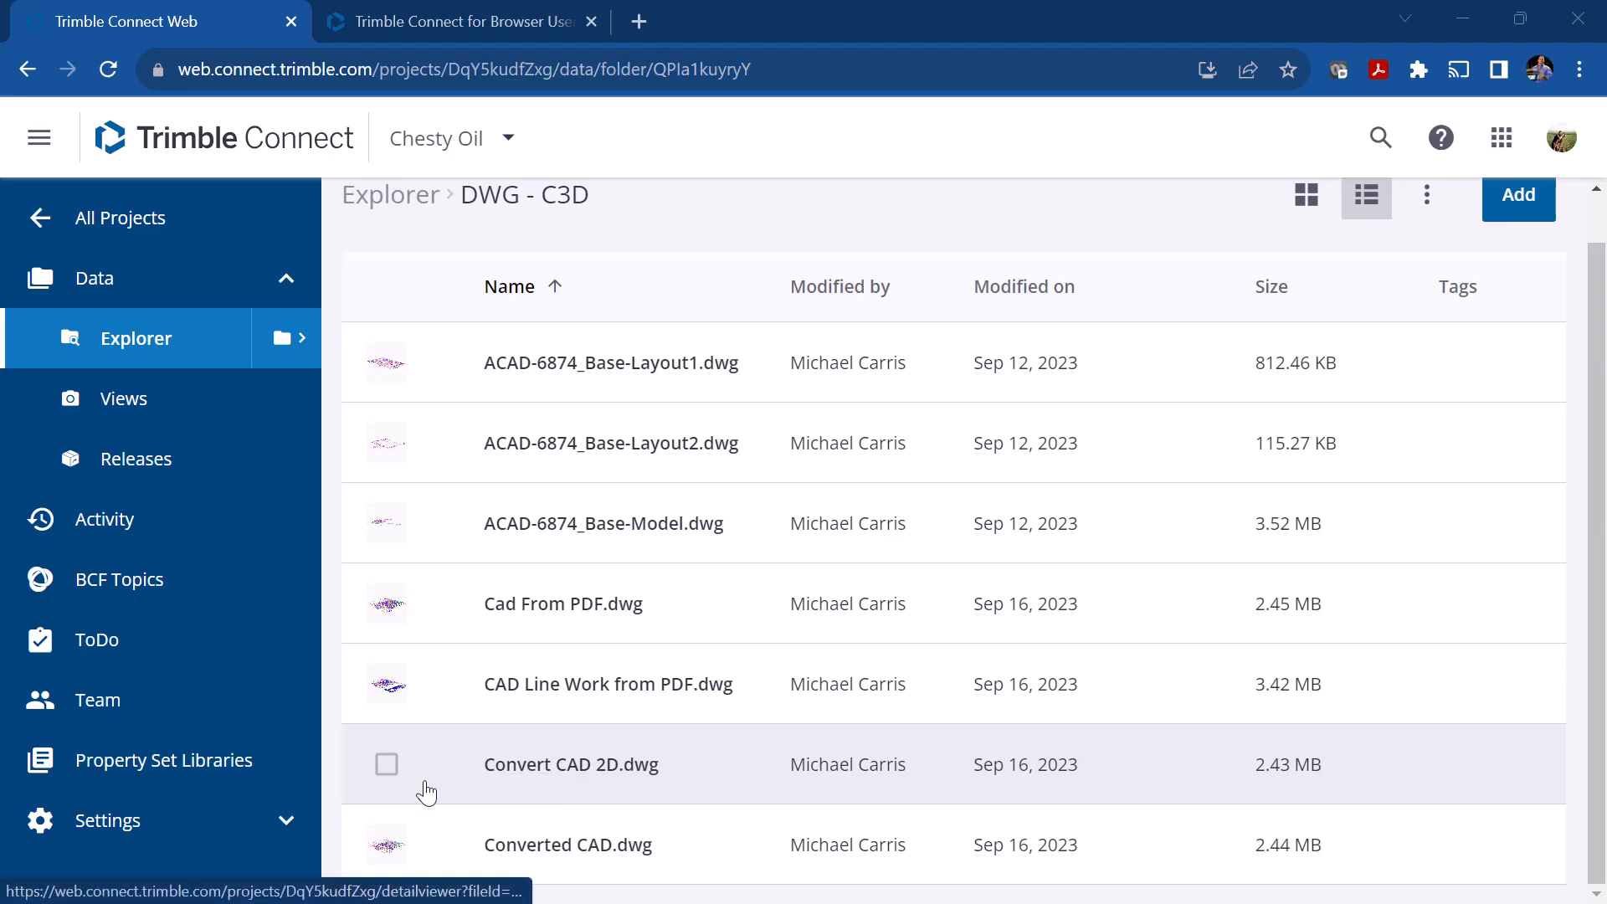
pyautogui.click(382, 778)
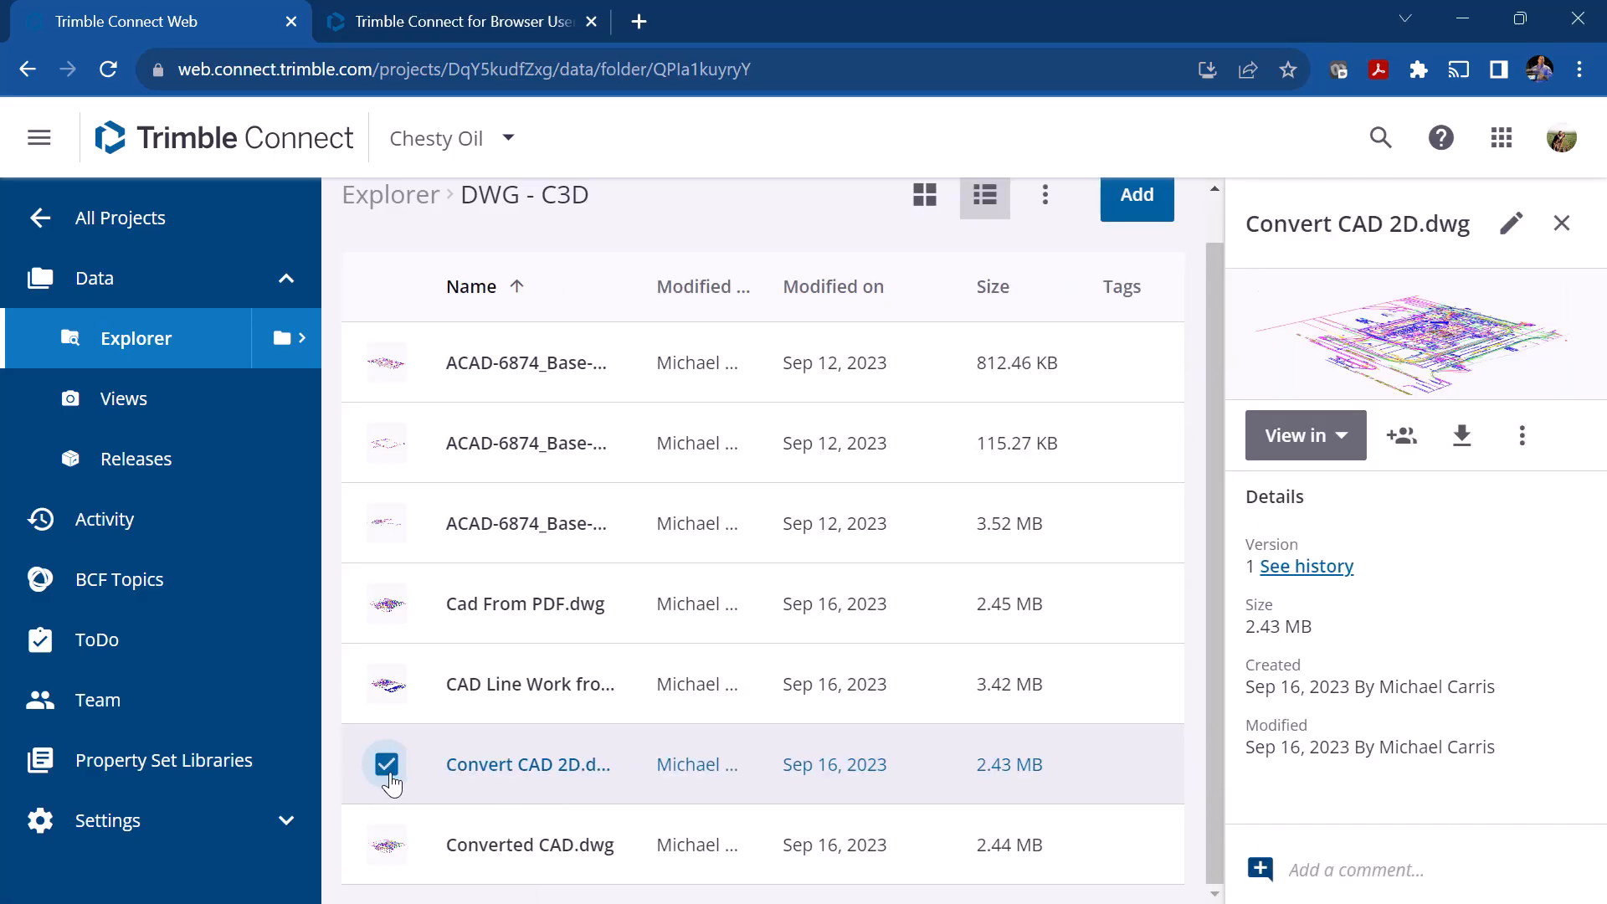
pyautogui.click(1346, 435)
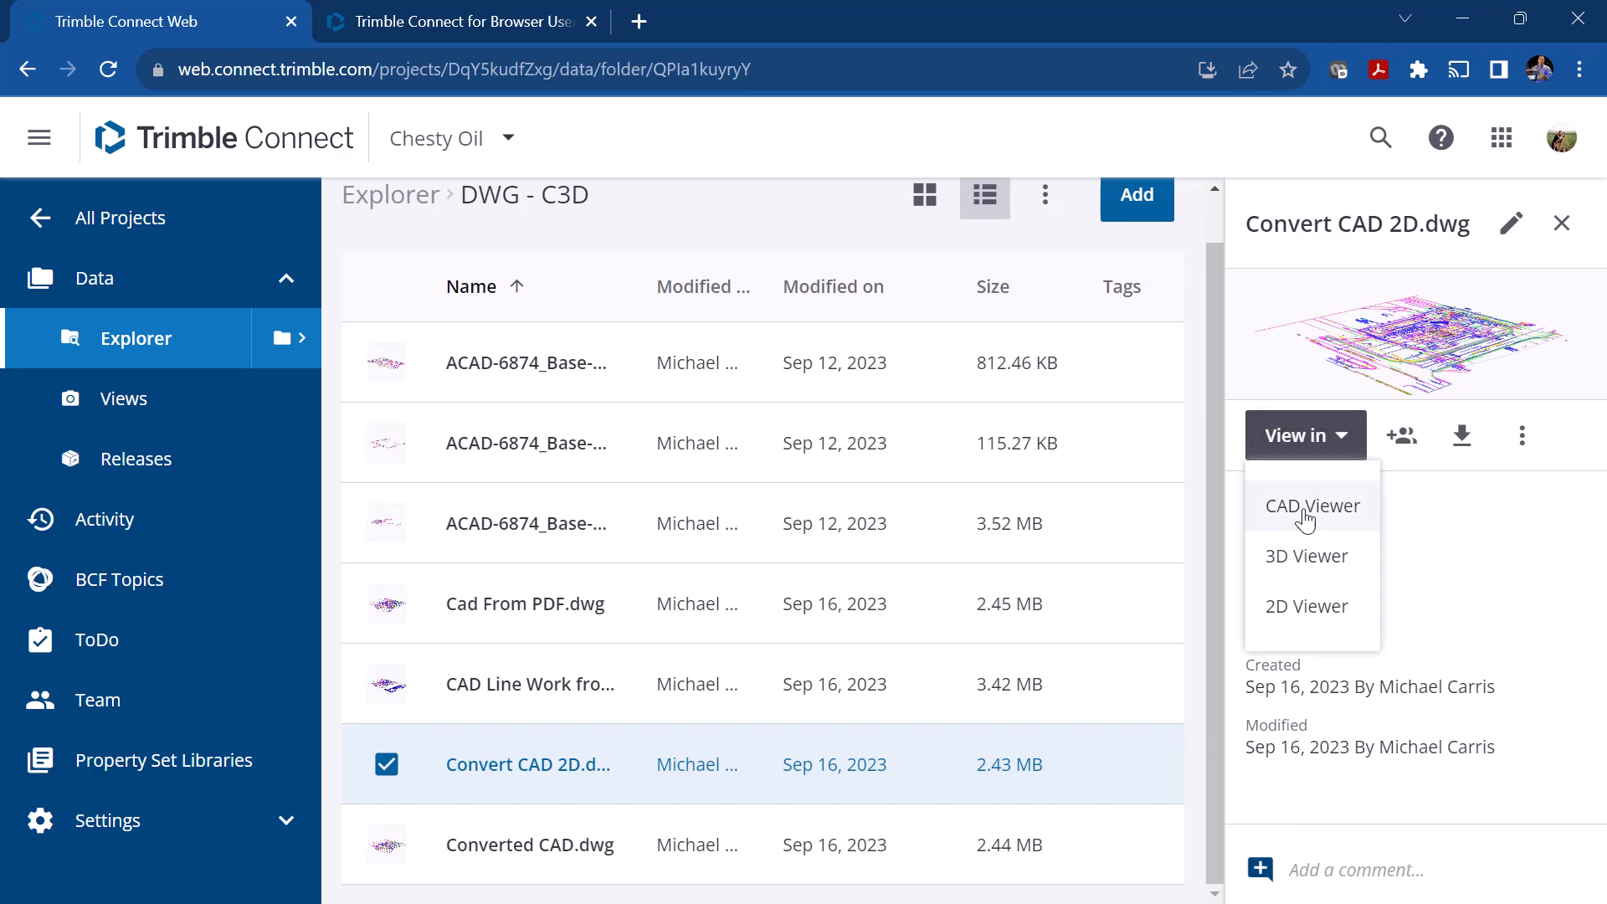
pyautogui.click(1321, 564)
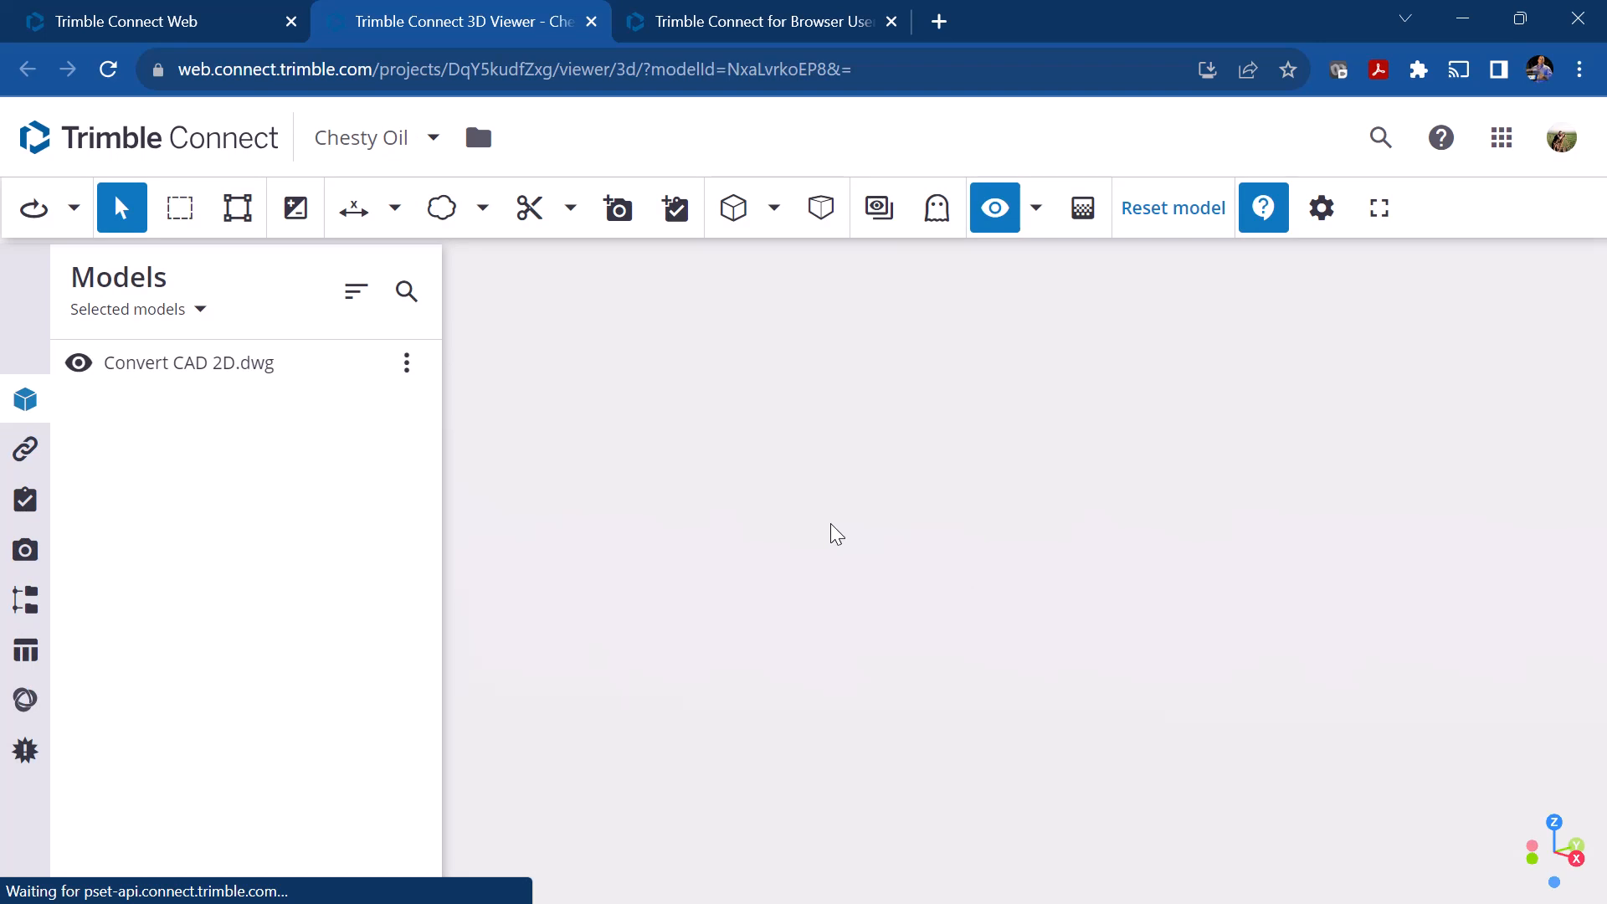
# Step: Examine the converted site plan linework in the 3D model from several angles, up close around the building and as a whole
pyautogui.scroll(5, 1071, 636)
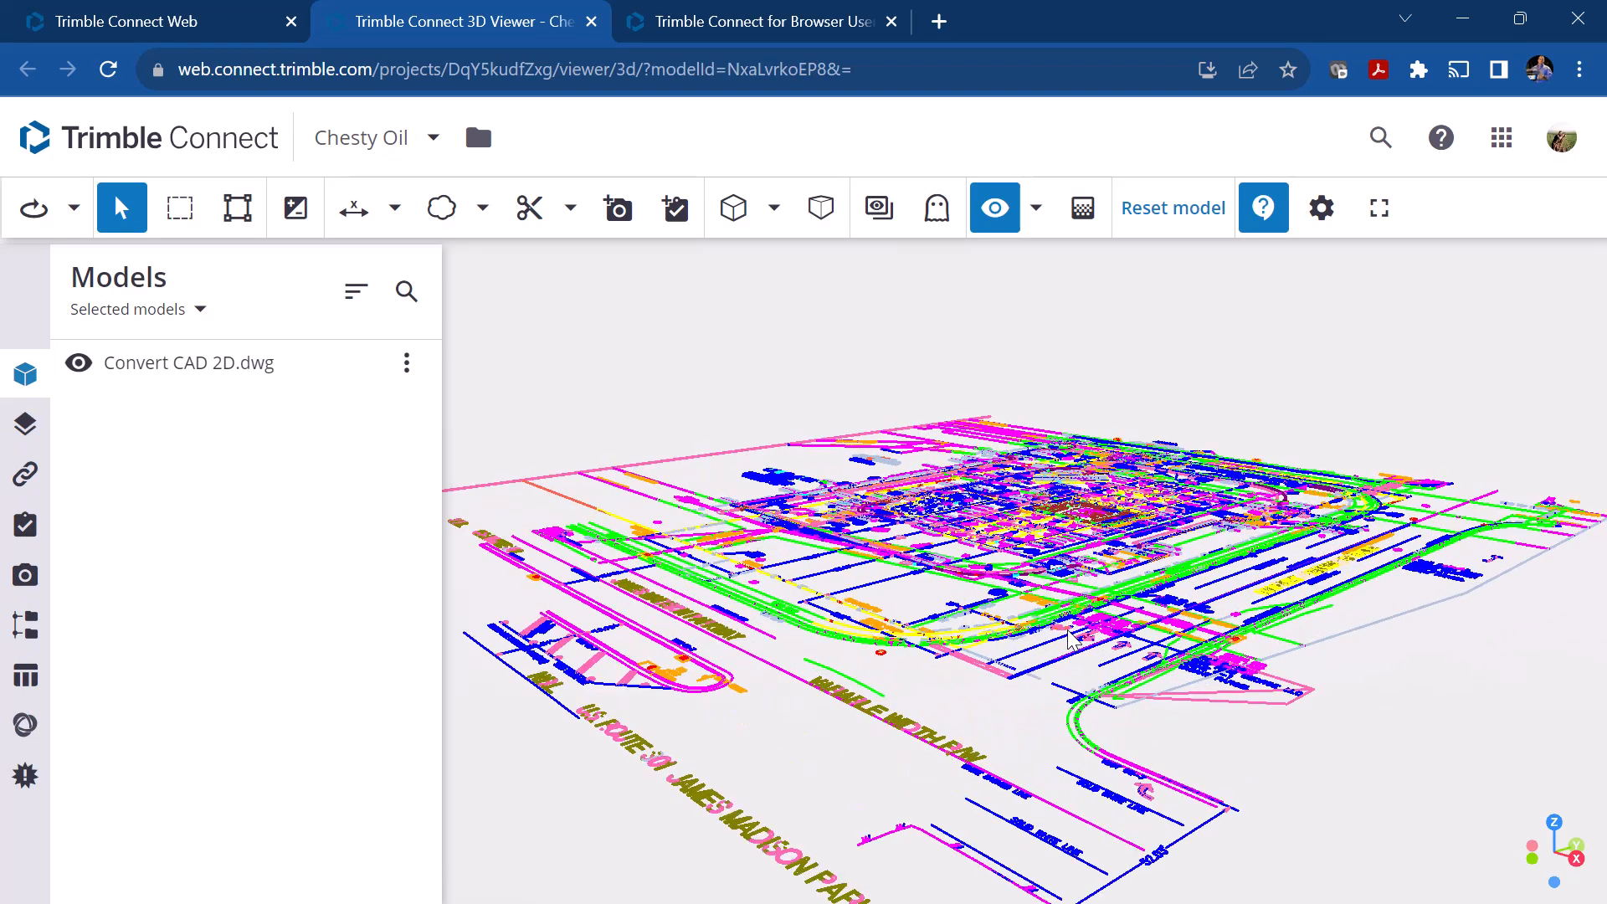
pyautogui.scroll(3, 1066, 572)
pyautogui.scroll(3, 1019, 459)
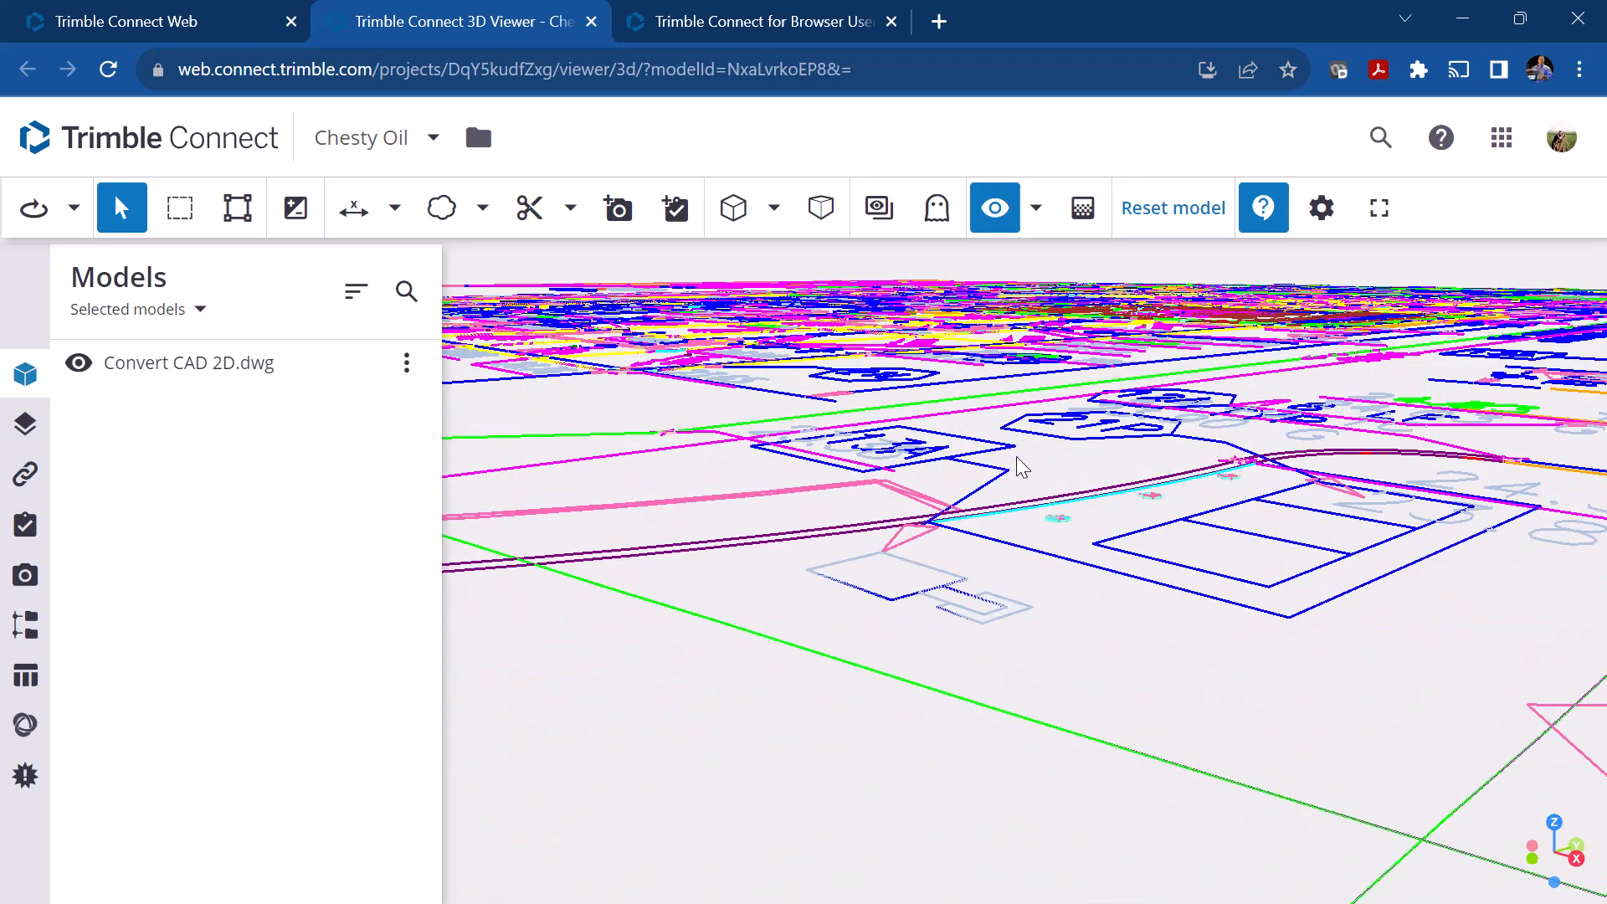
pyautogui.scroll(3, 1031, 611)
pyautogui.moveTo(1029, 602); pyautogui.dragTo(975, 779)
pyautogui.moveTo(991, 546)
pyautogui.mouseDown()
pyautogui.moveTo(981, 610)
pyautogui.moveTo(1094, 624)
pyautogui.moveTo(1186, 579)
pyautogui.mouseUp()
pyautogui.scroll(-5, 1186, 580)
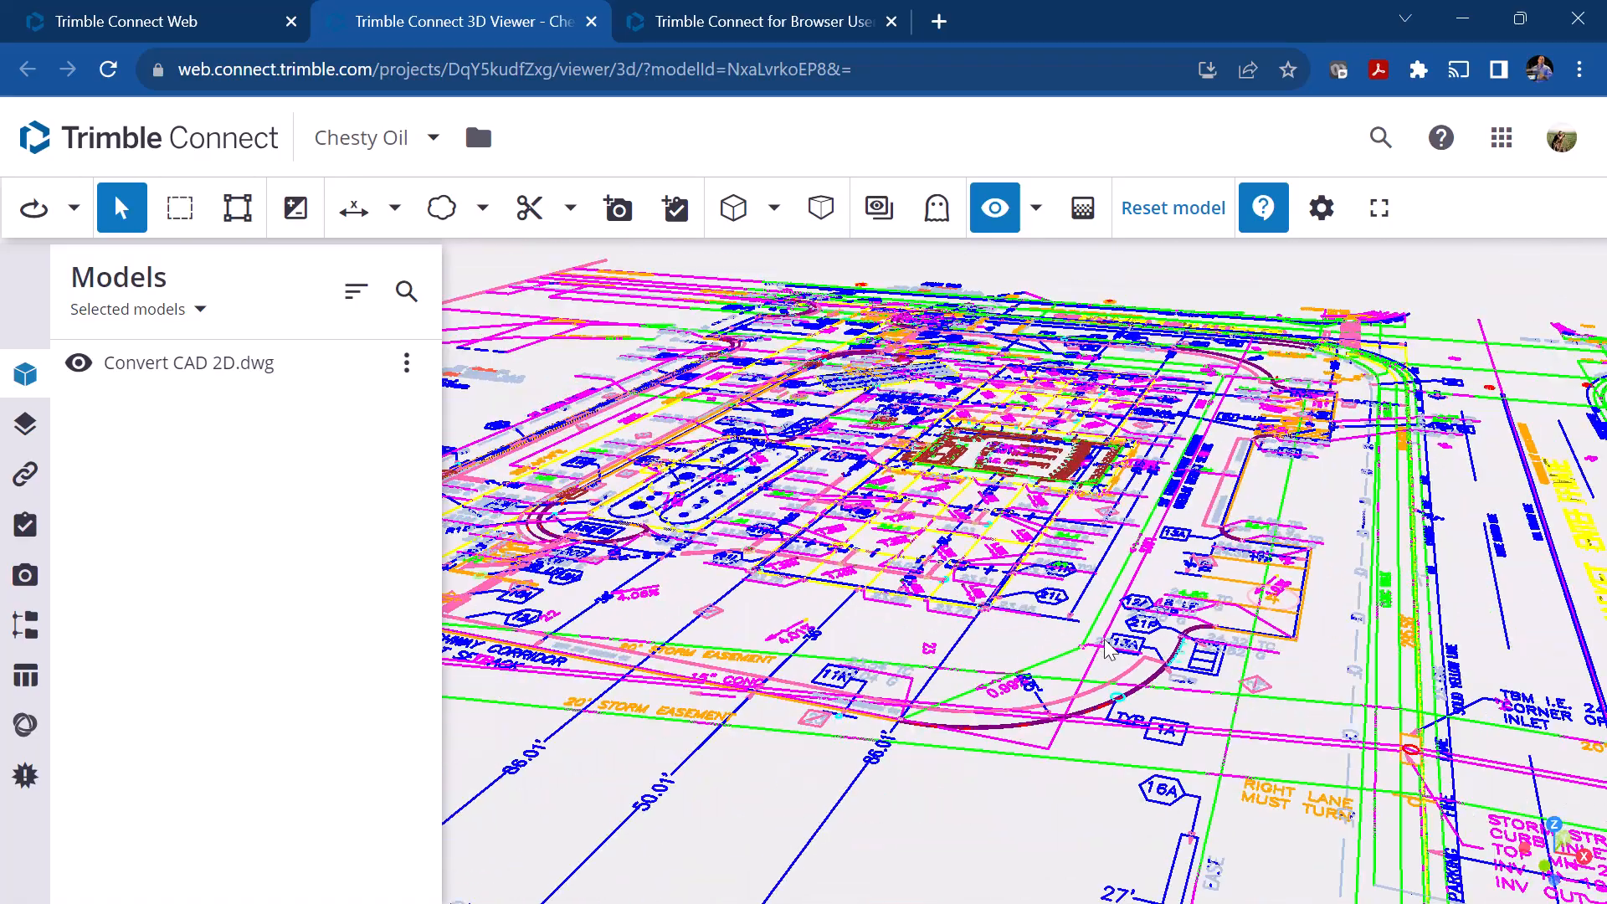
pyautogui.scroll(5, 993, 453)
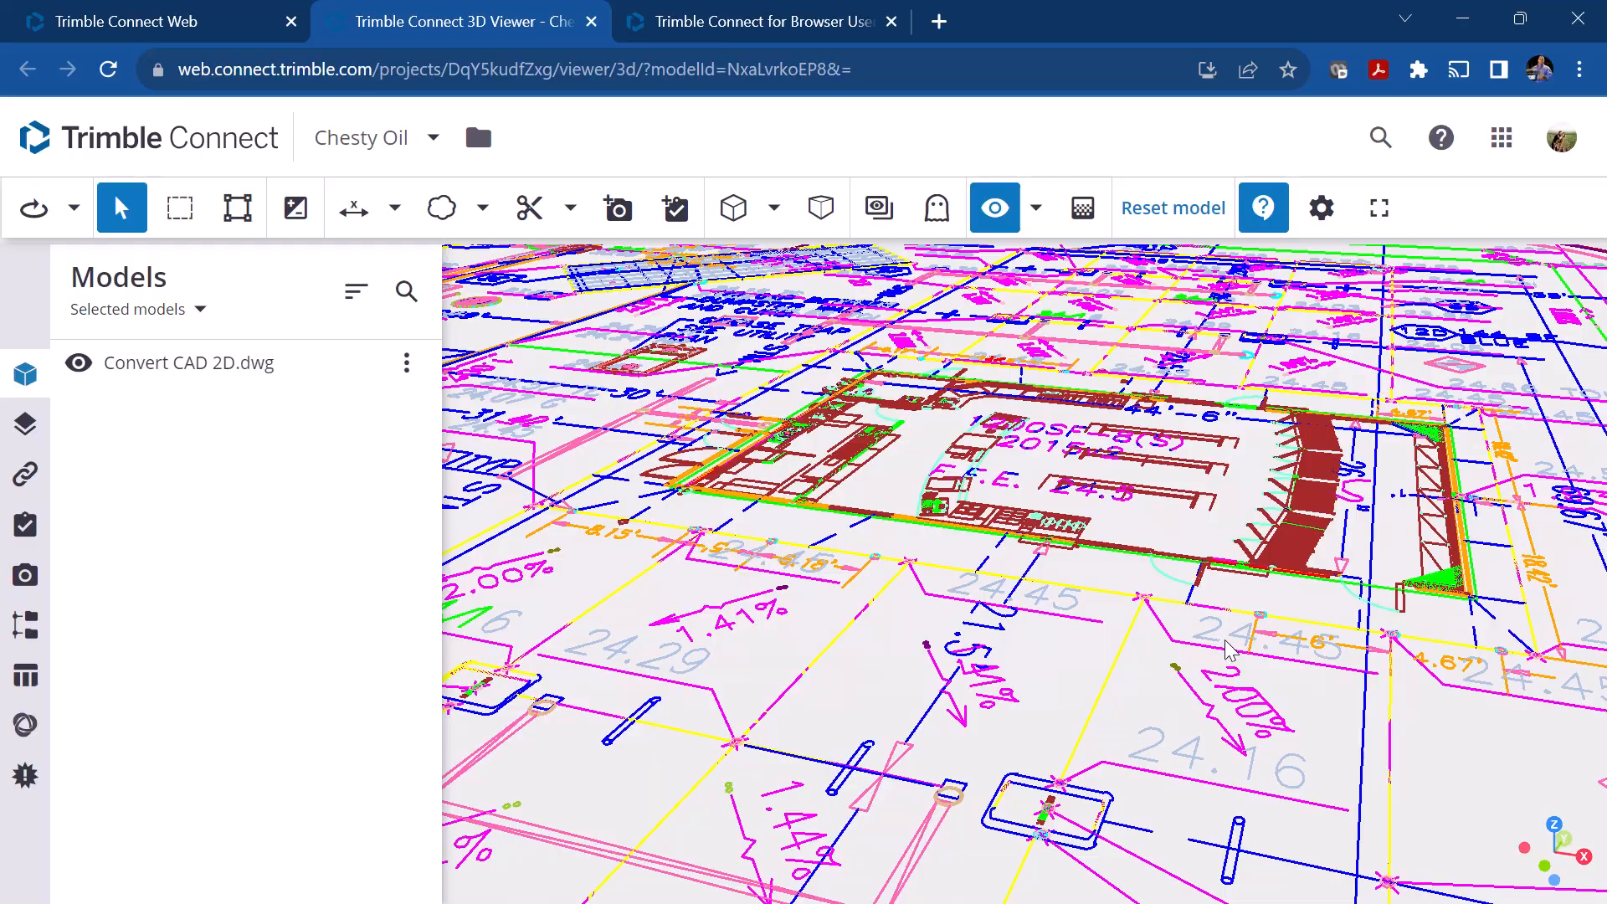
pyautogui.scroll(-6, 1226, 648)
pyautogui.moveTo(1172, 685); pyautogui.dragTo(1057, 512, button='middle')
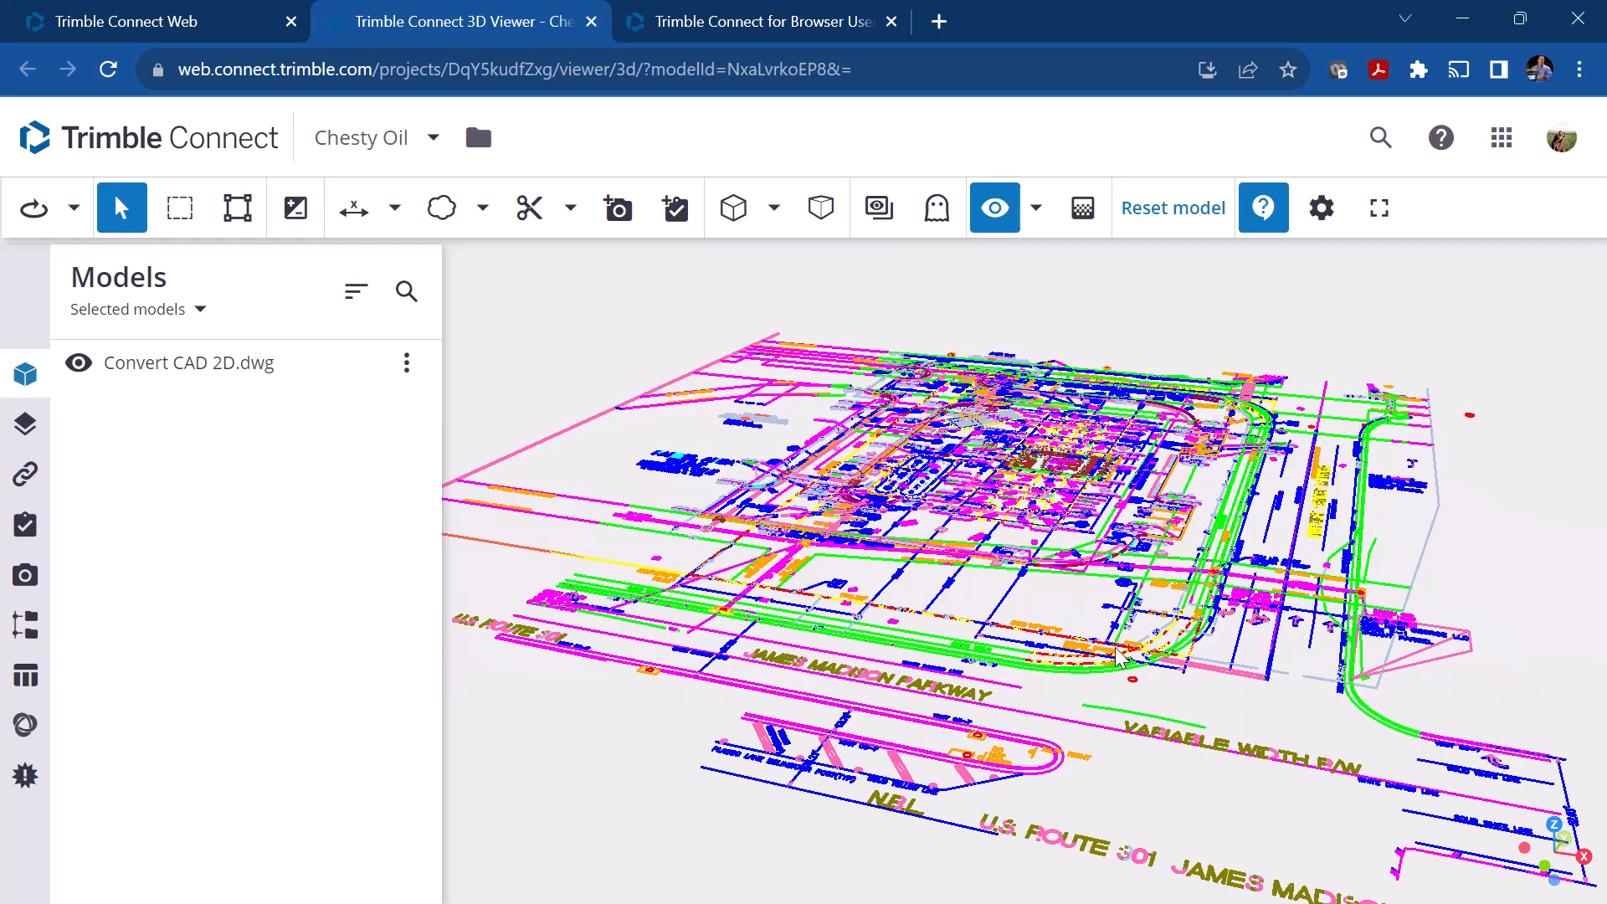
pyautogui.scroll(5, 1111, 637)
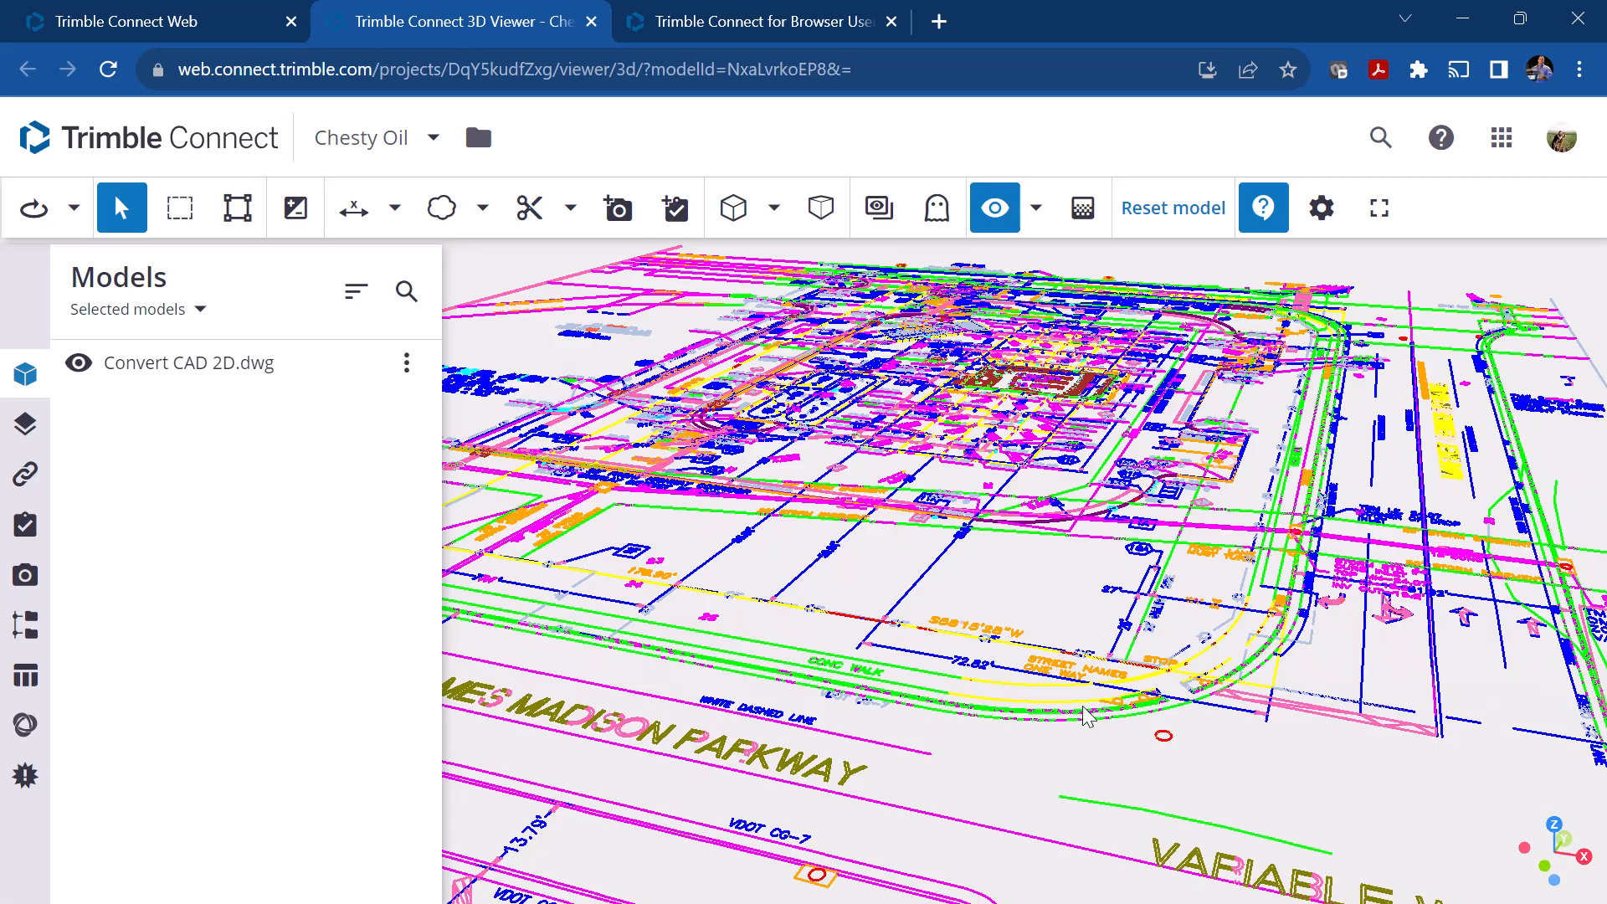
pyautogui.scroll(3, 1077, 734)
pyautogui.scroll(-8, 1080, 737)
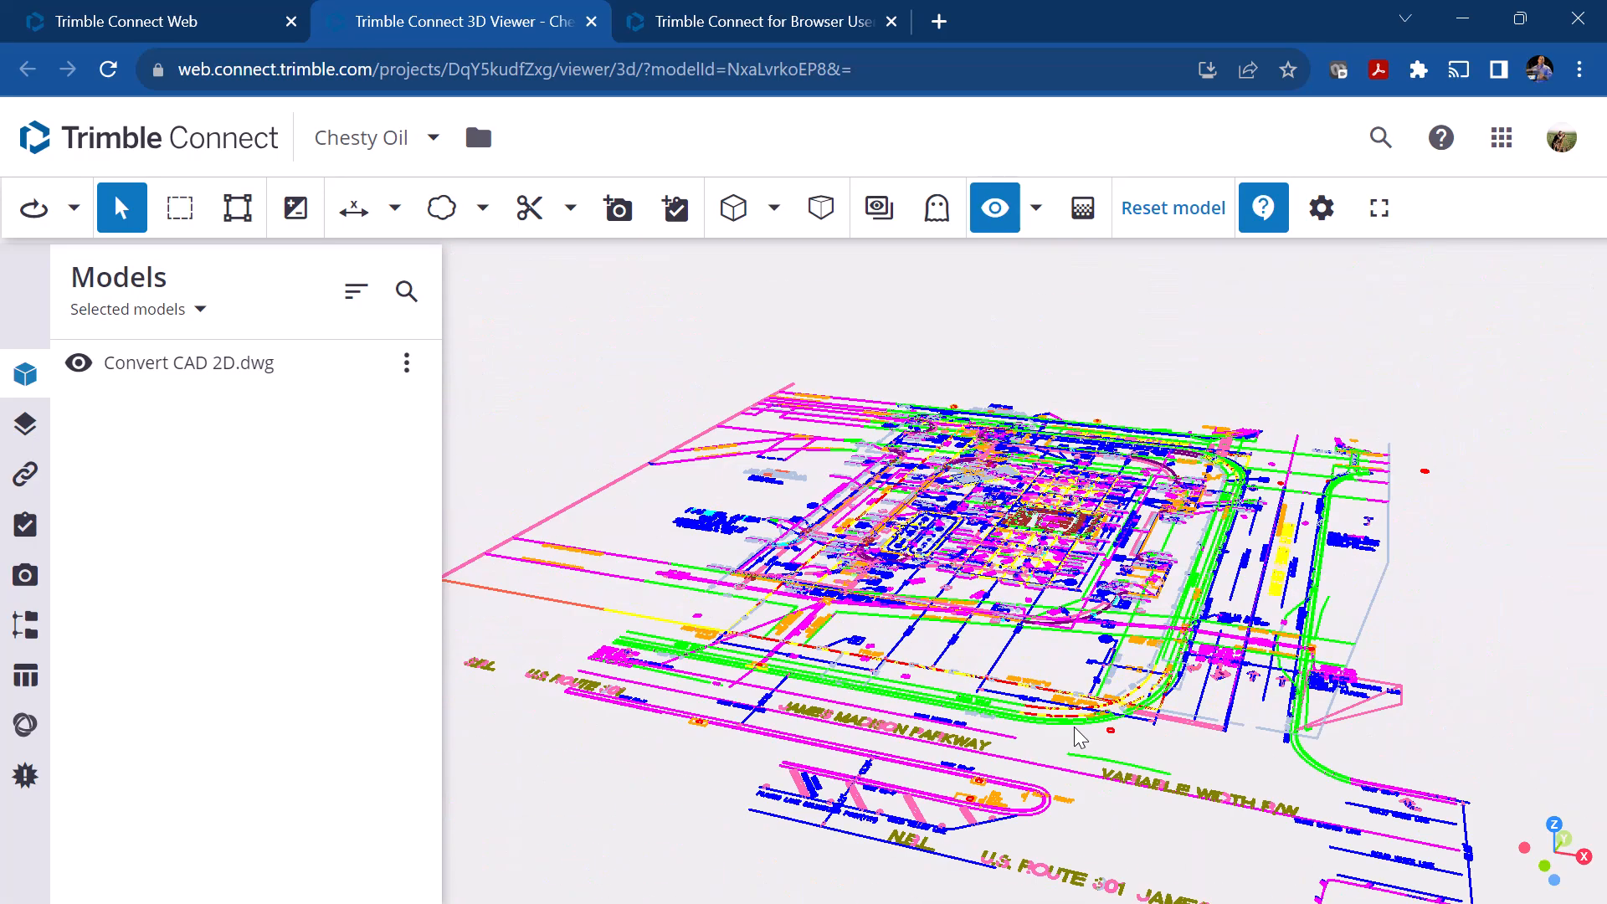
pyautogui.moveTo(983, 670); pyautogui.dragTo(980, 624, button='middle')
pyautogui.moveTo(1012, 556); pyautogui.dragTo(989, 626)
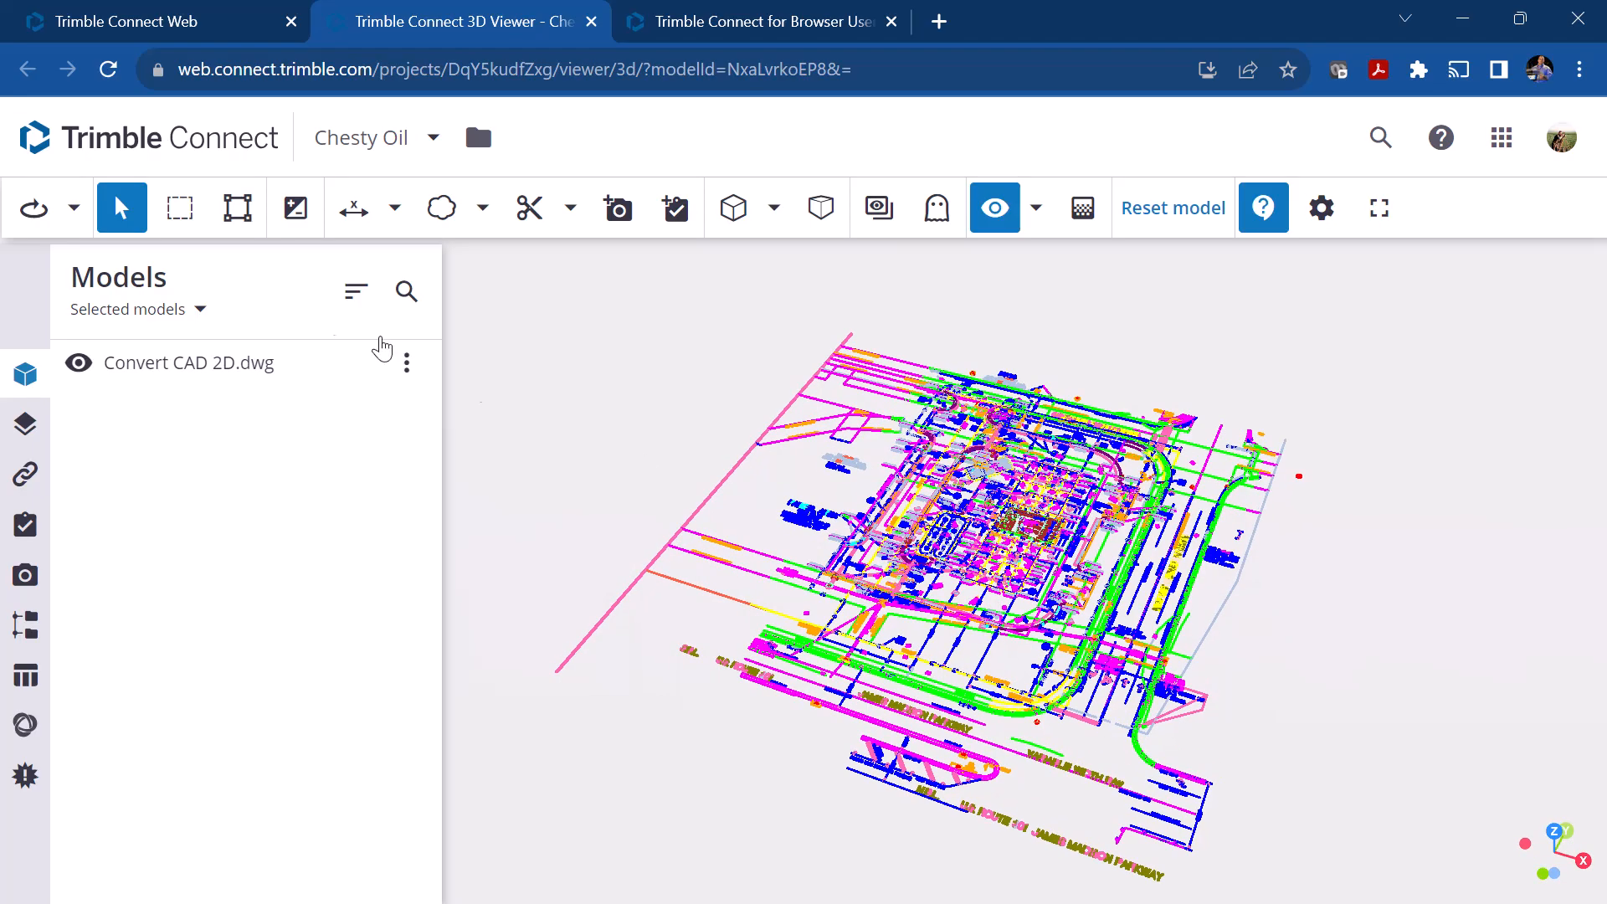